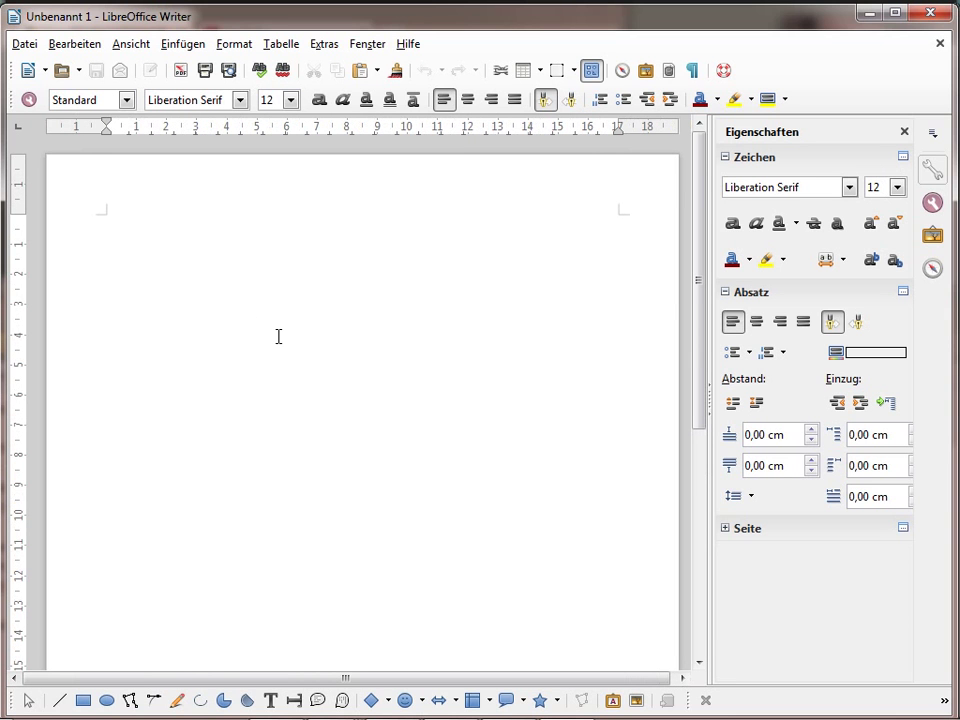
# Step: Turn on the status bar (Statusleiste) for the document window
pyautogui.click(131, 44)
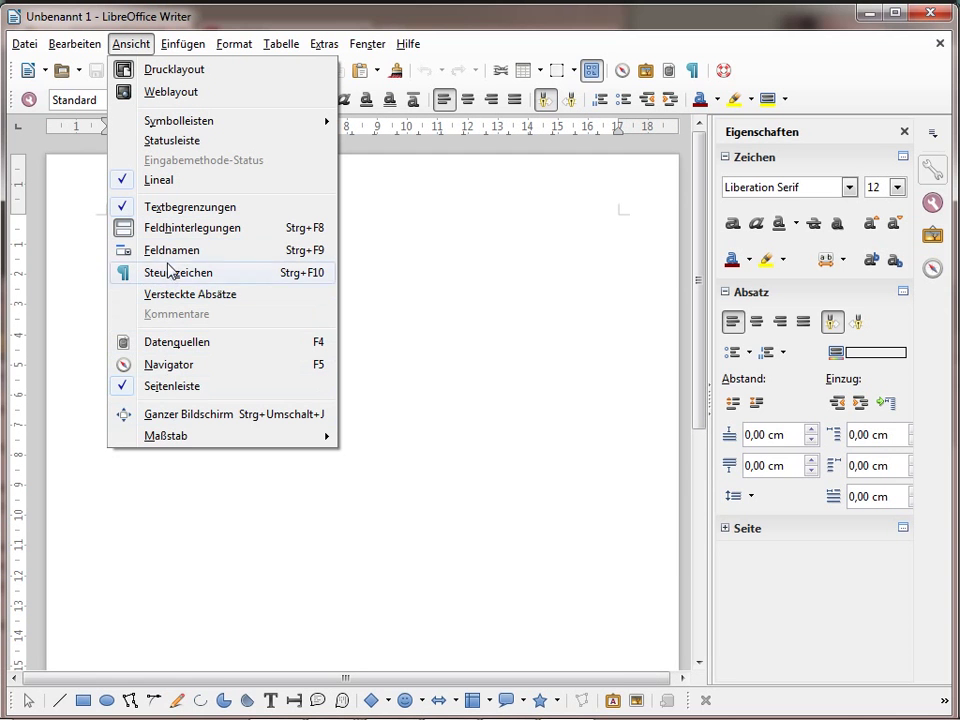
pyautogui.click(165, 143)
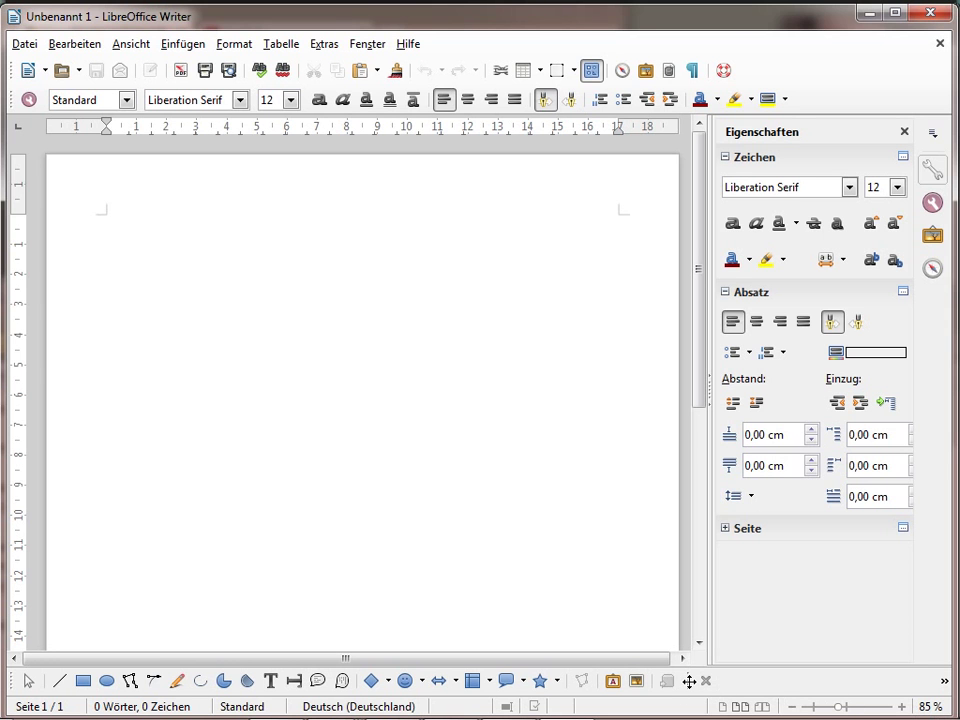
# Step: Move the Find toolbar to the start of its own row above the drawing toolbar and close it
pyautogui.moveTo(686, 682)
pyautogui.mouseDown()
pyautogui.moveTo(686, 672)
pyautogui.moveTo(671, 670)
pyautogui.mouseUp()
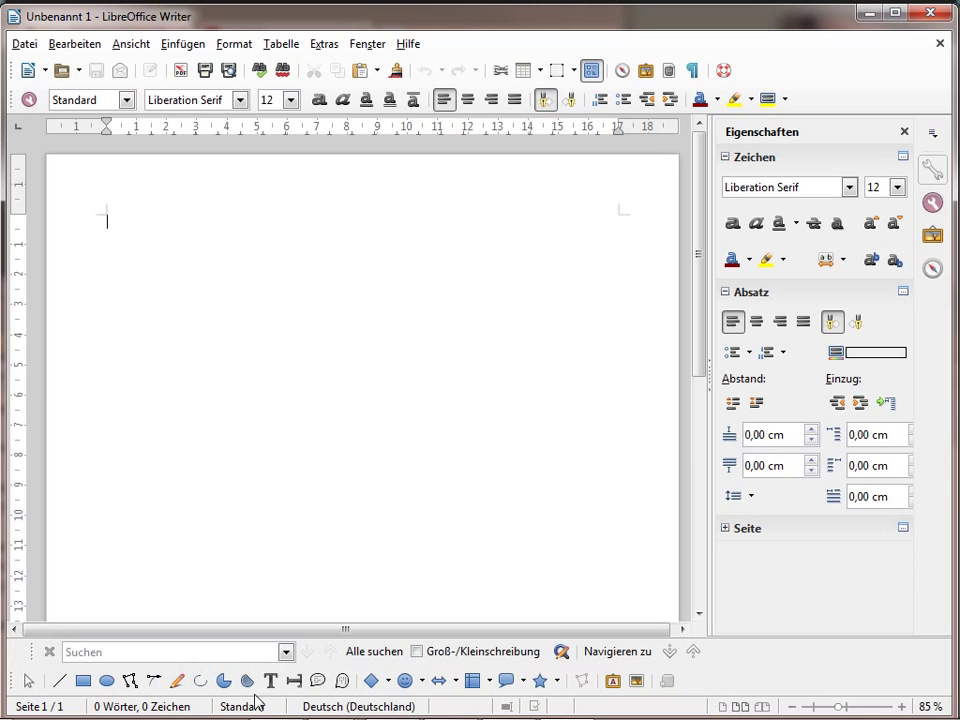
pyautogui.moveTo(33, 652); pyautogui.dragTo(17, 649)
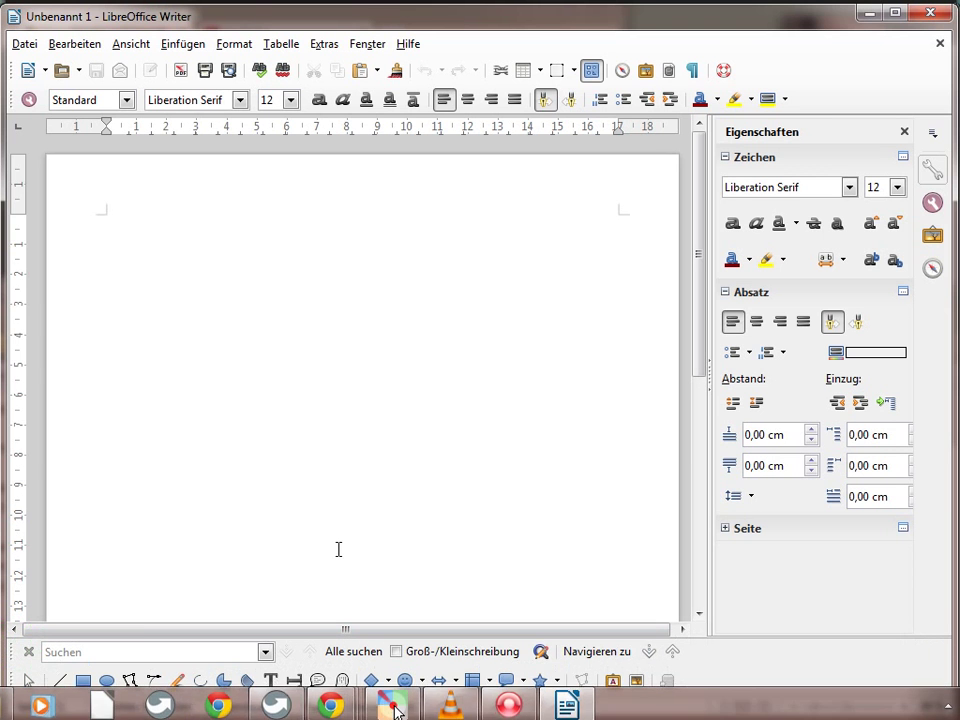
pyautogui.rightClick(15, 651)
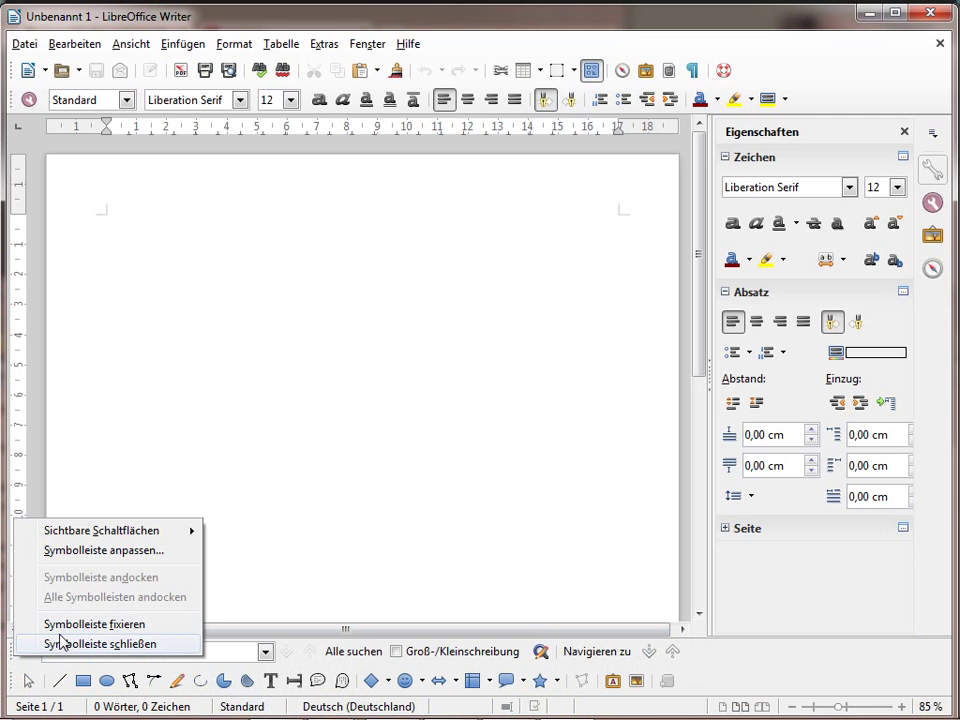
pyautogui.click(60, 643)
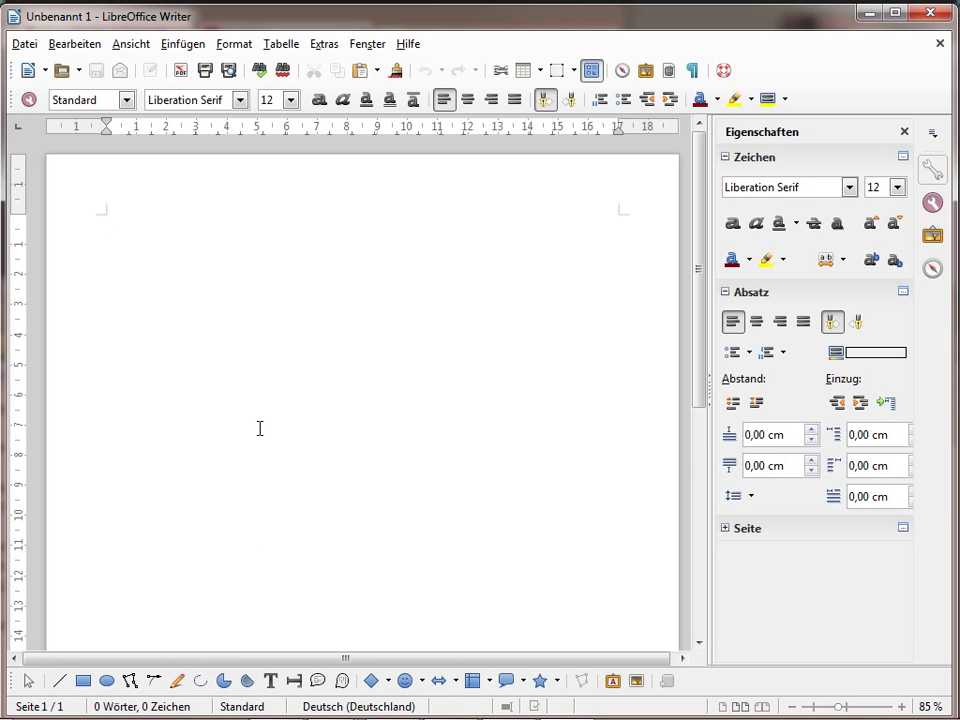
# Step: Insert three manual page breaks to extend the empty document to four pages
pyautogui.scroll(-5, 259, 428)
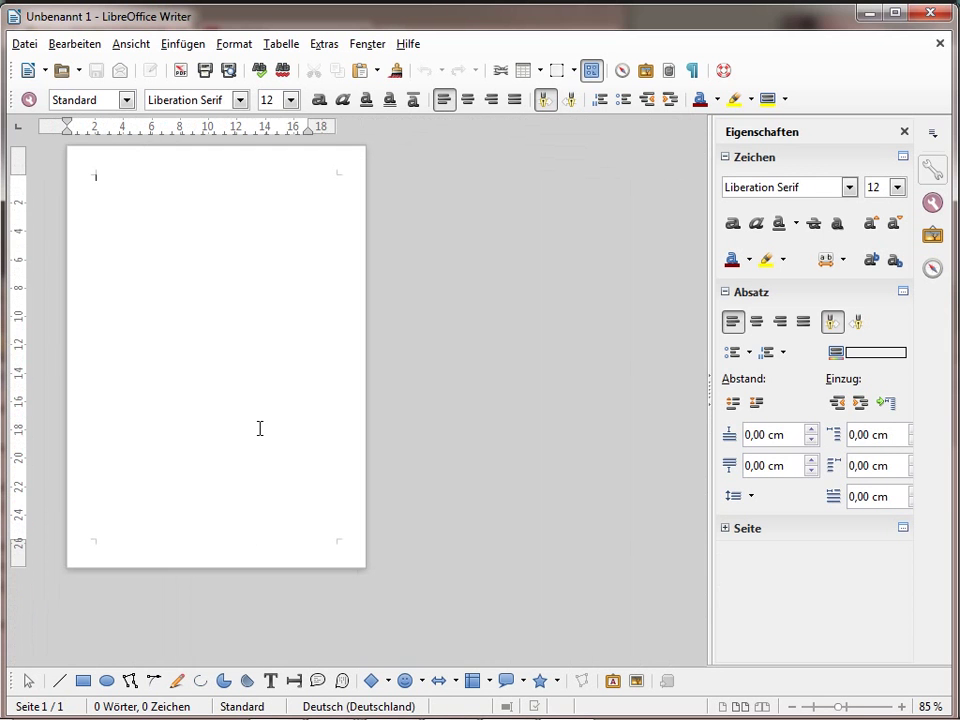
pyautogui.hotkey('ctrl', 'Return')
pyautogui.hotkey('ctrl', 'Return')
pyautogui.hotkey('ctrl', 'Return')
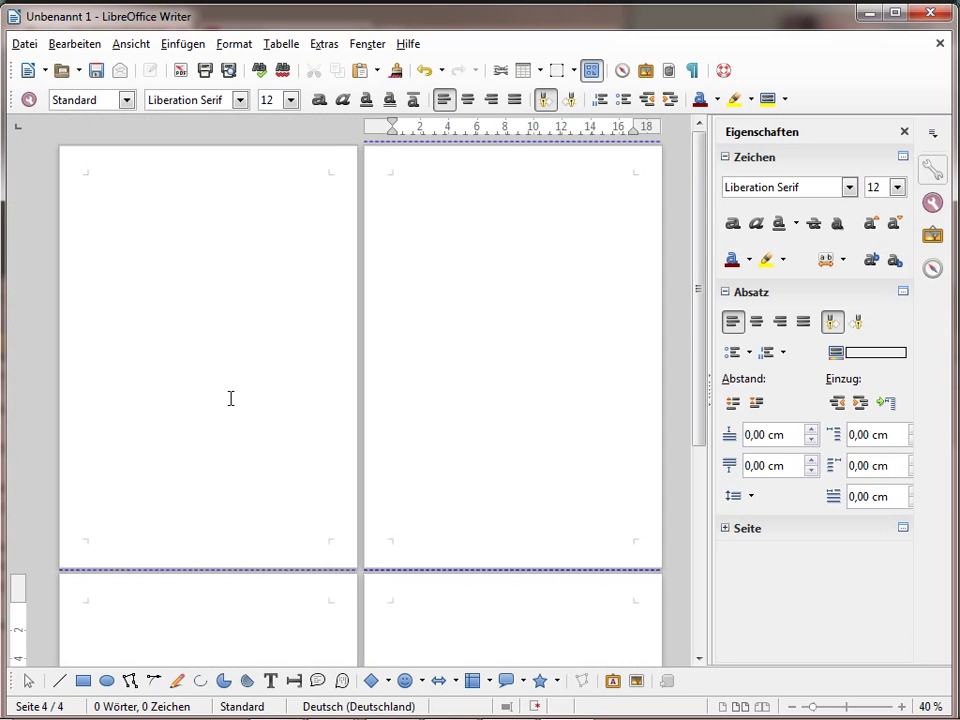
# Step: Delete the three inserted page breaks to return the document to a single page
pyautogui.press('BackSpace')
pyautogui.press('BackSpace')
pyautogui.press('BackSpace')
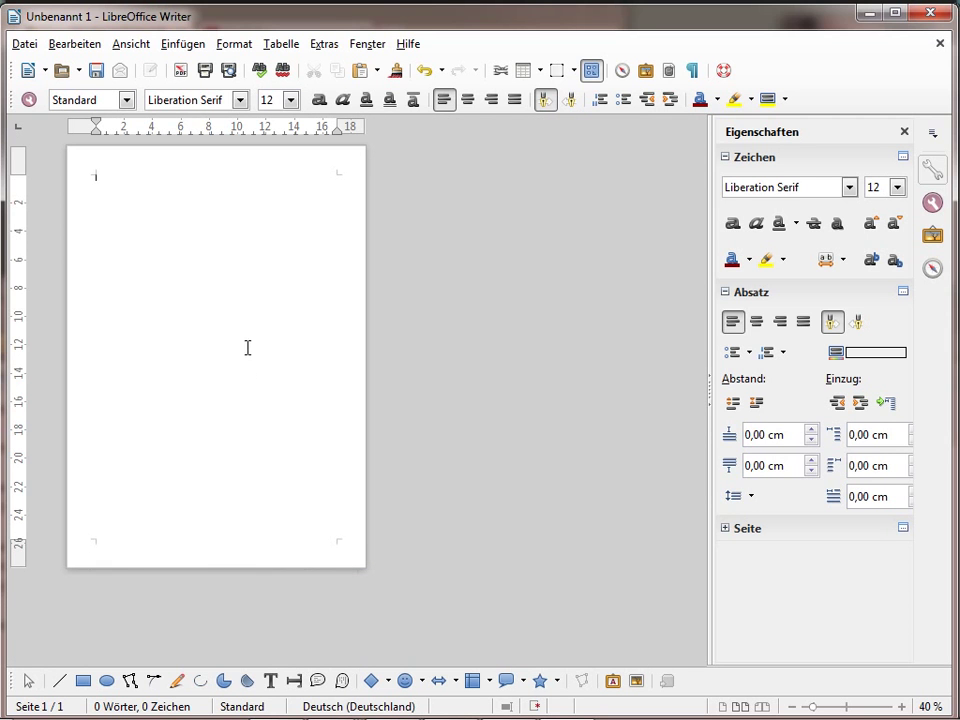
# Step: Expand the page properties, try the A5 paper size, and set the page back to A4
pyautogui.click(728, 527)
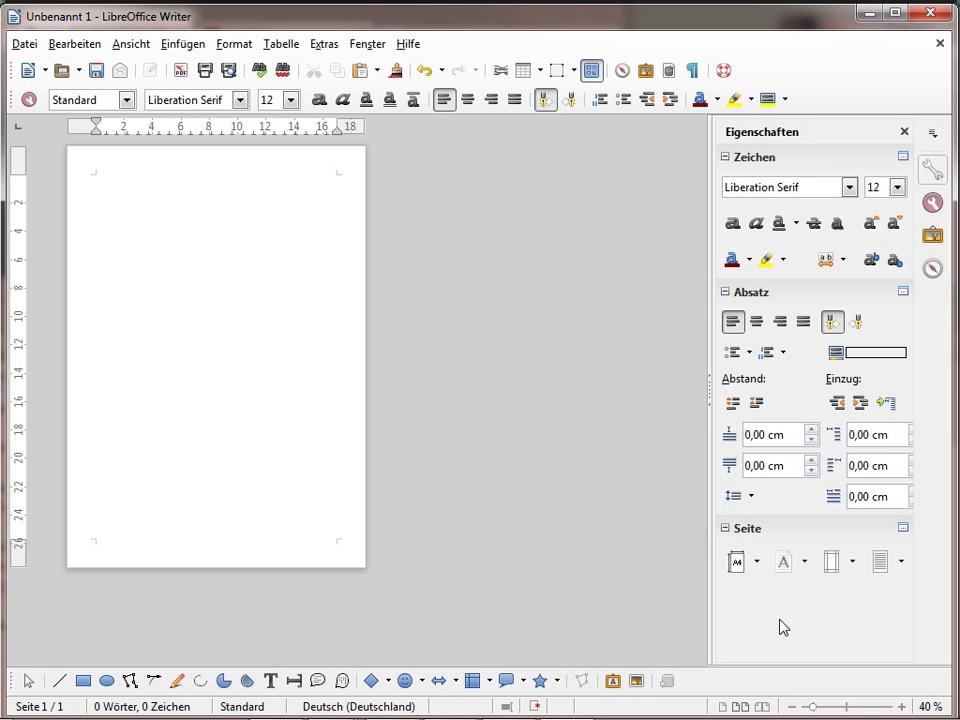
pyautogui.click(757, 566)
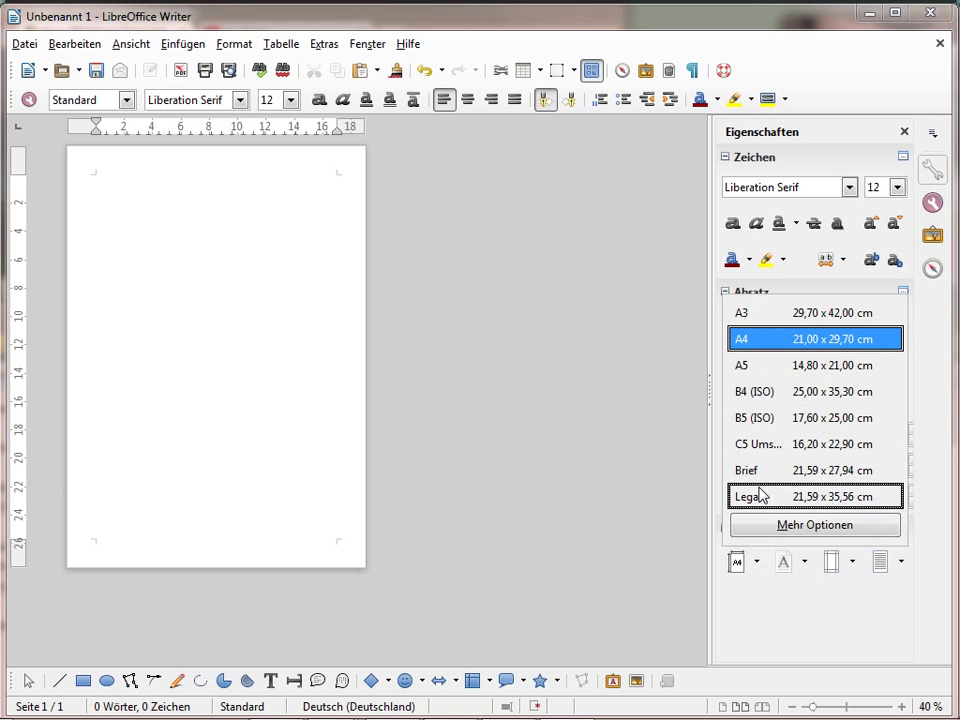
pyautogui.click(756, 368)
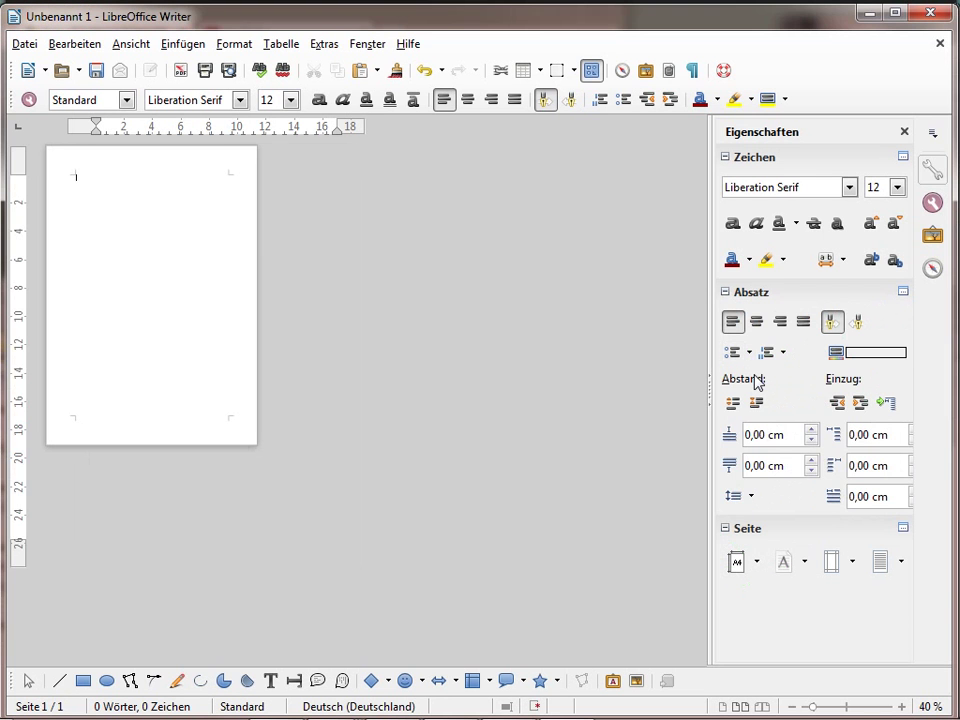
pyautogui.click(757, 564)
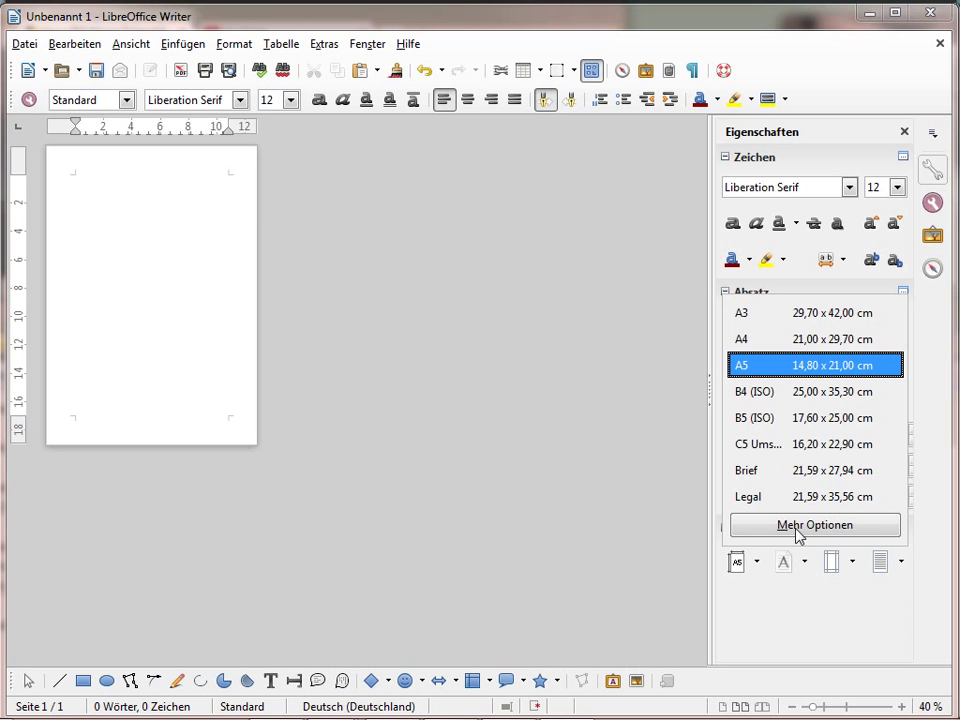
pyautogui.click(763, 340)
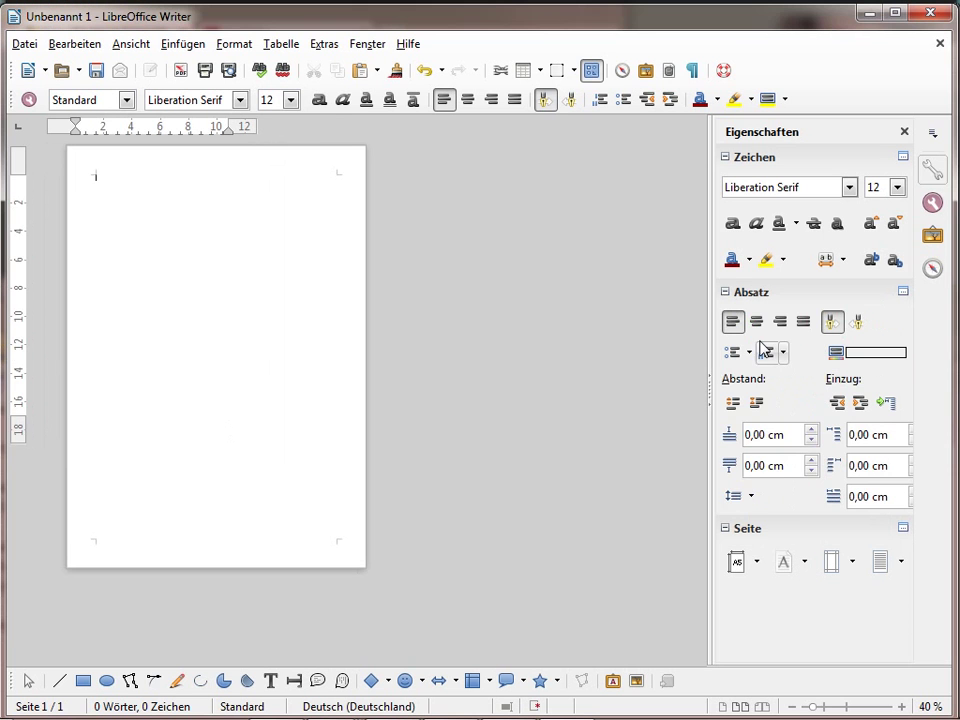
# Step: Try landscape orientation (Querformat) for the page and switch it back to portrait (Hochformat)
pyautogui.click(808, 565)
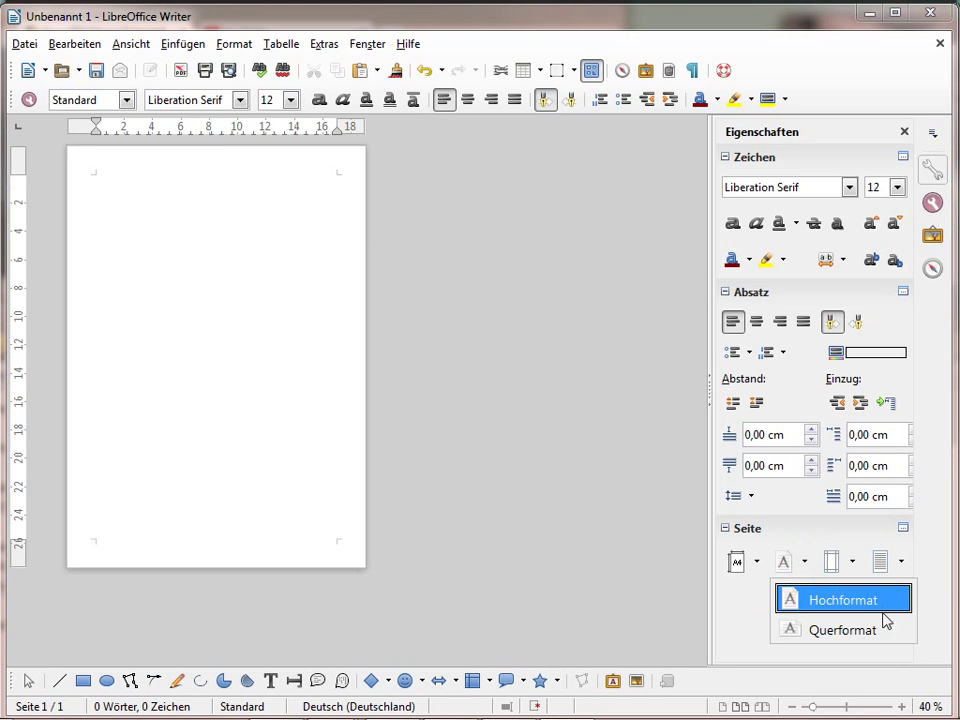
pyautogui.click(825, 634)
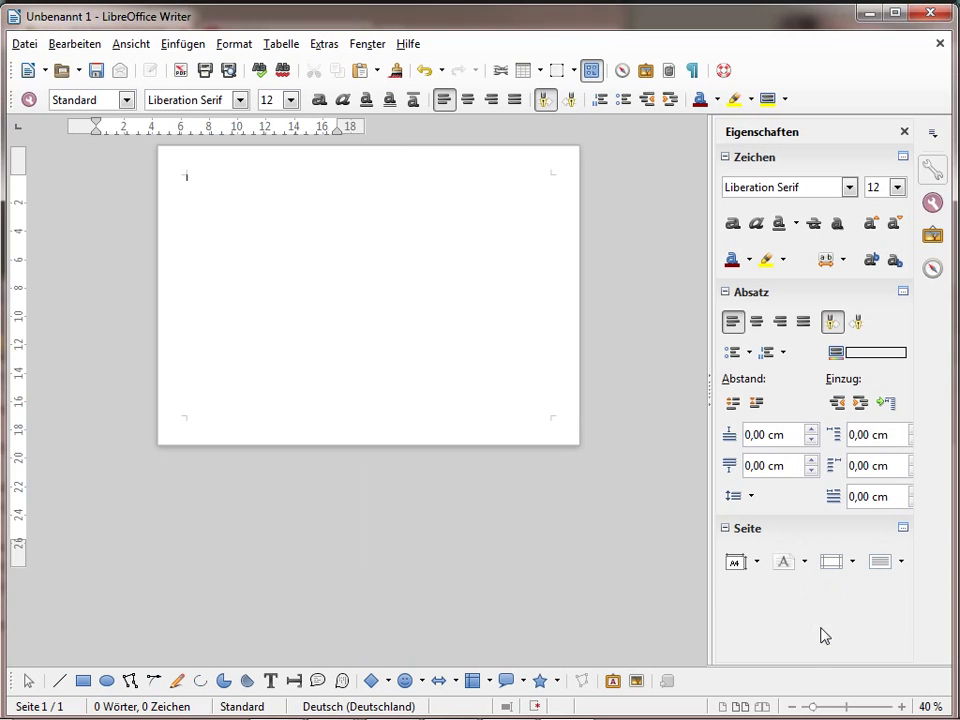
pyautogui.click(804, 561)
pyautogui.click(811, 594)
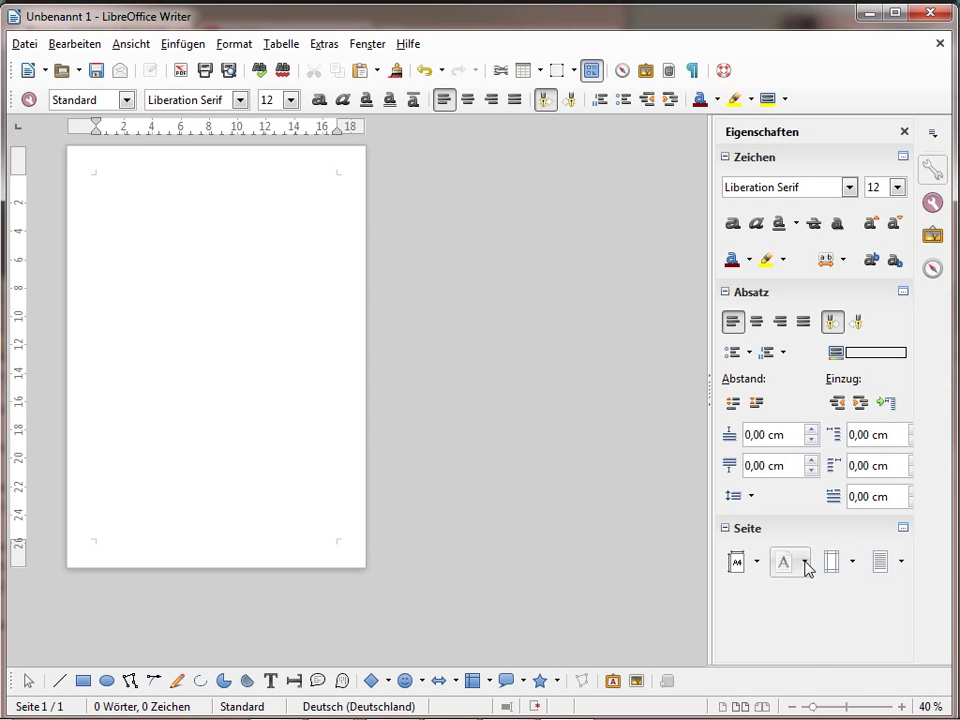
# Step: Set the A4 page's orientation to landscape (Querformat)
pyautogui.click(805, 563)
pyautogui.click(821, 630)
# Step: View the preset choices for page margins and columns without selecting any
pyautogui.click(852, 561)
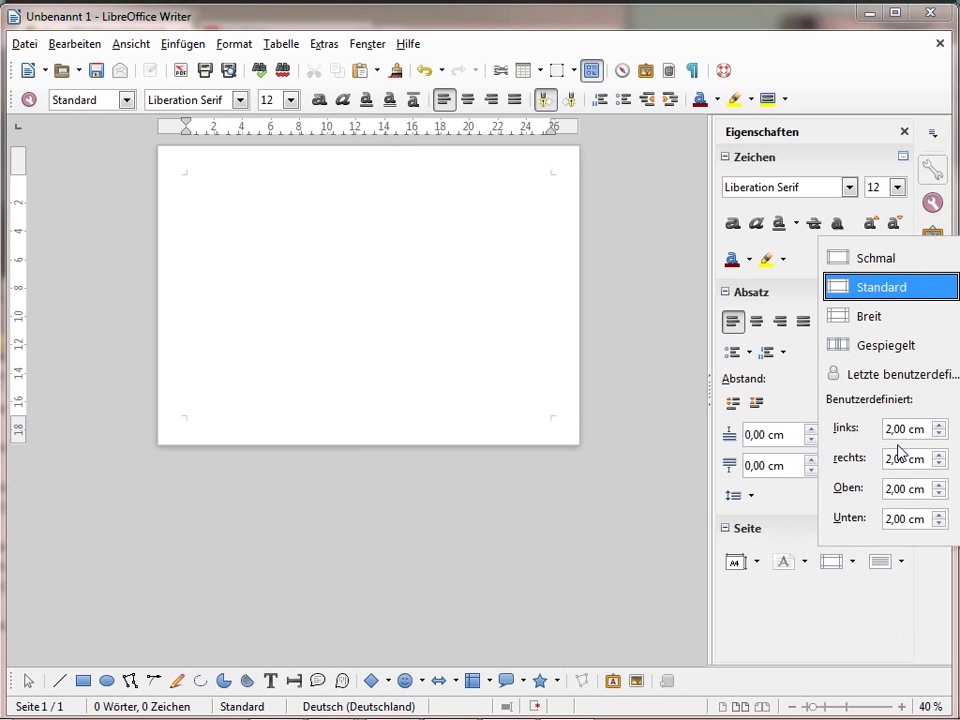
pyautogui.click(901, 561)
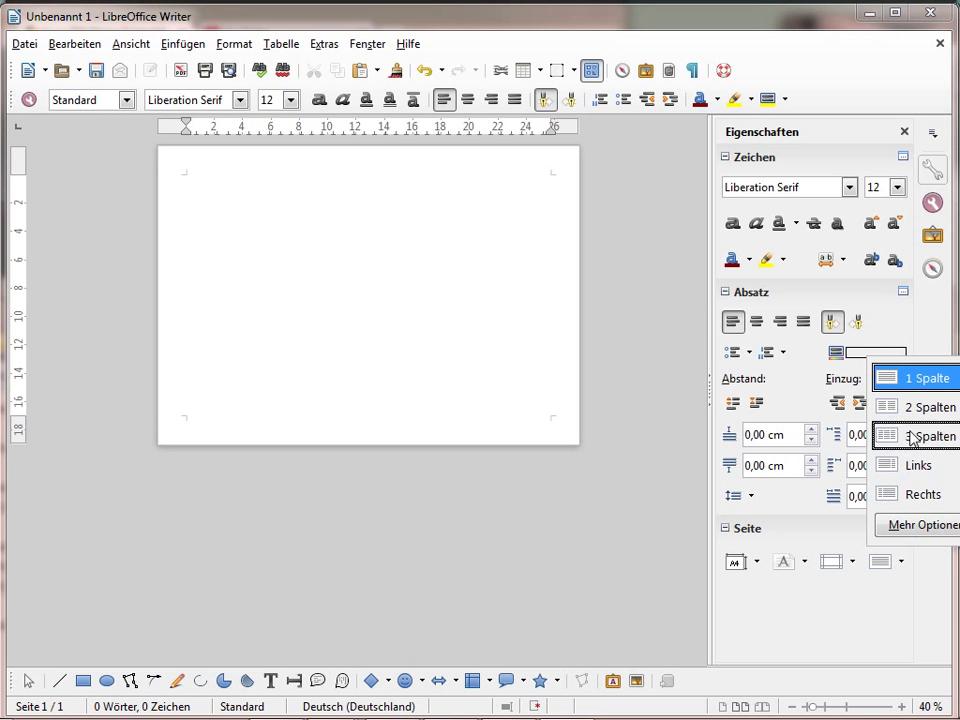
pyautogui.click(885, 591)
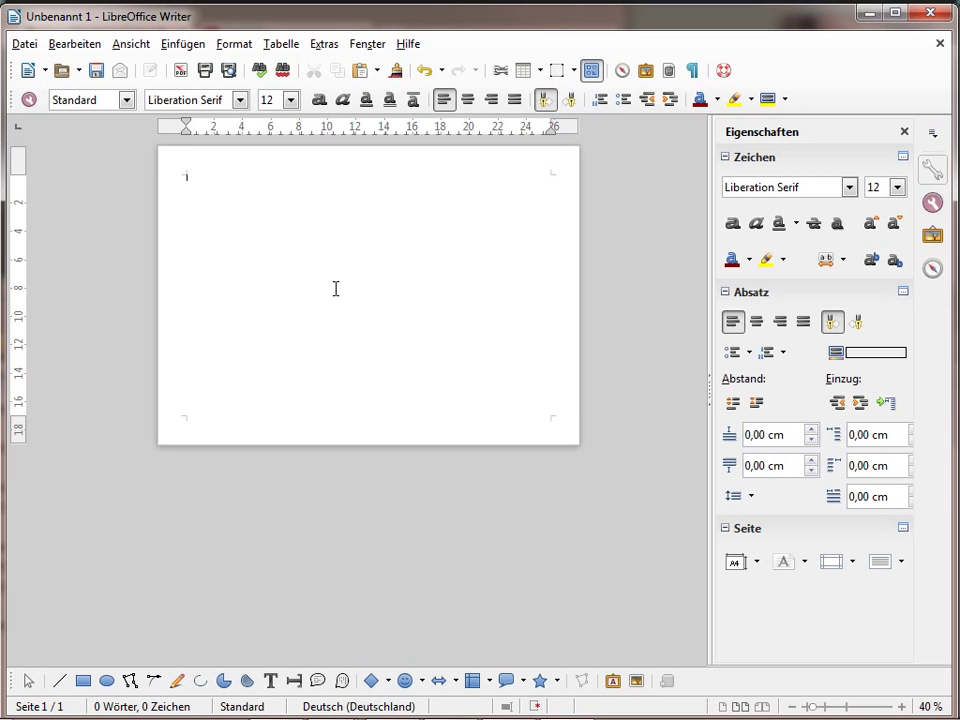
# Step: Open the Standard page style settings directly from the page, look at them, and close them without changes
pyautogui.rightClick(316, 232)
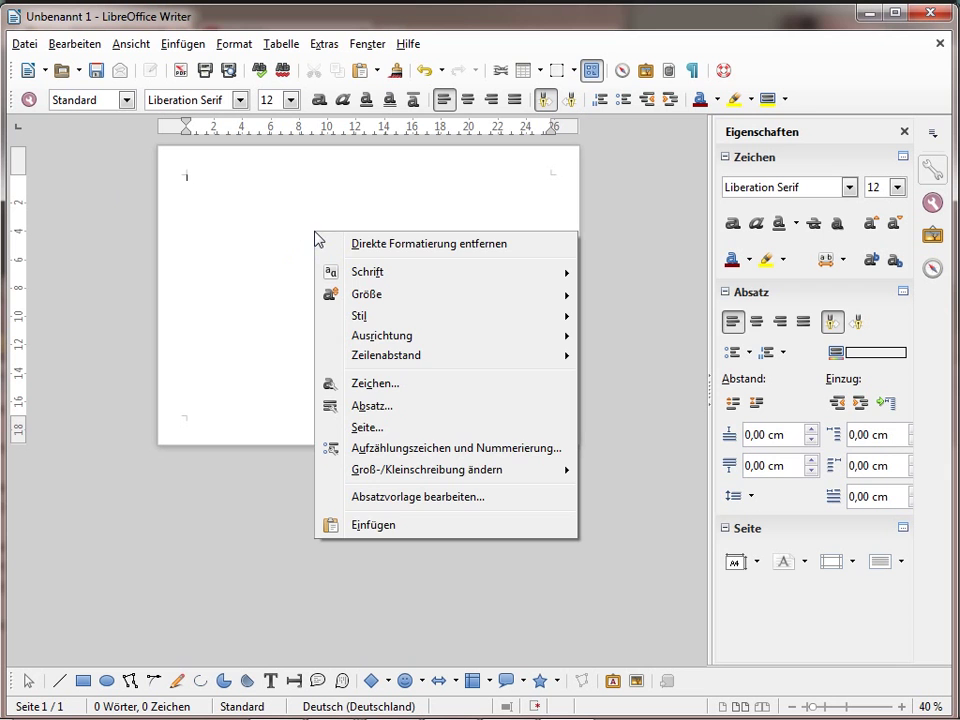
pyautogui.click(384, 428)
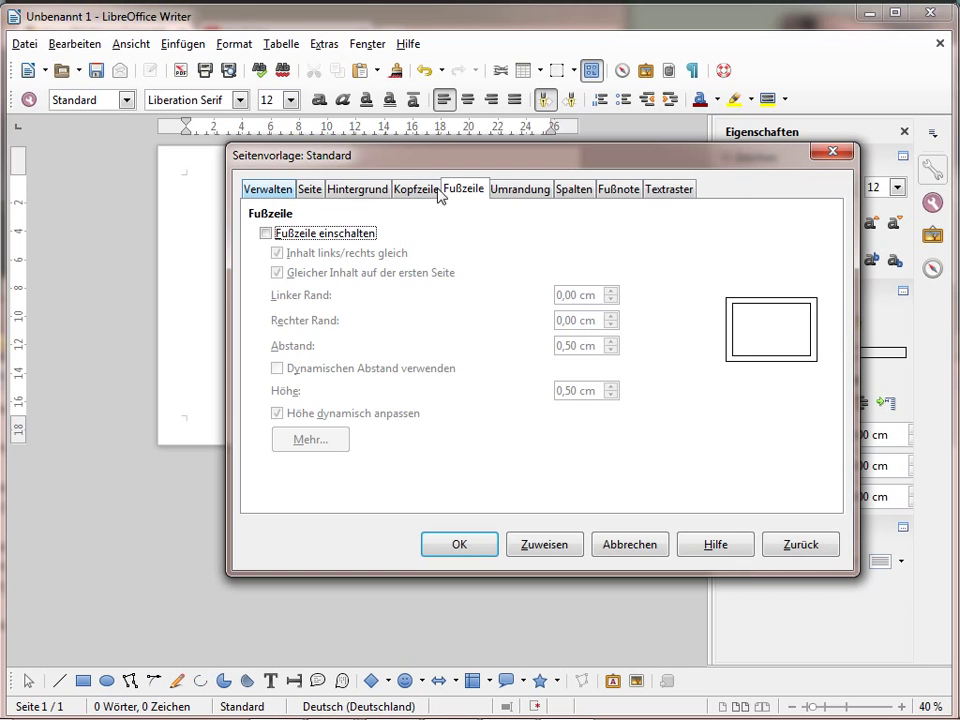
pyautogui.click(828, 152)
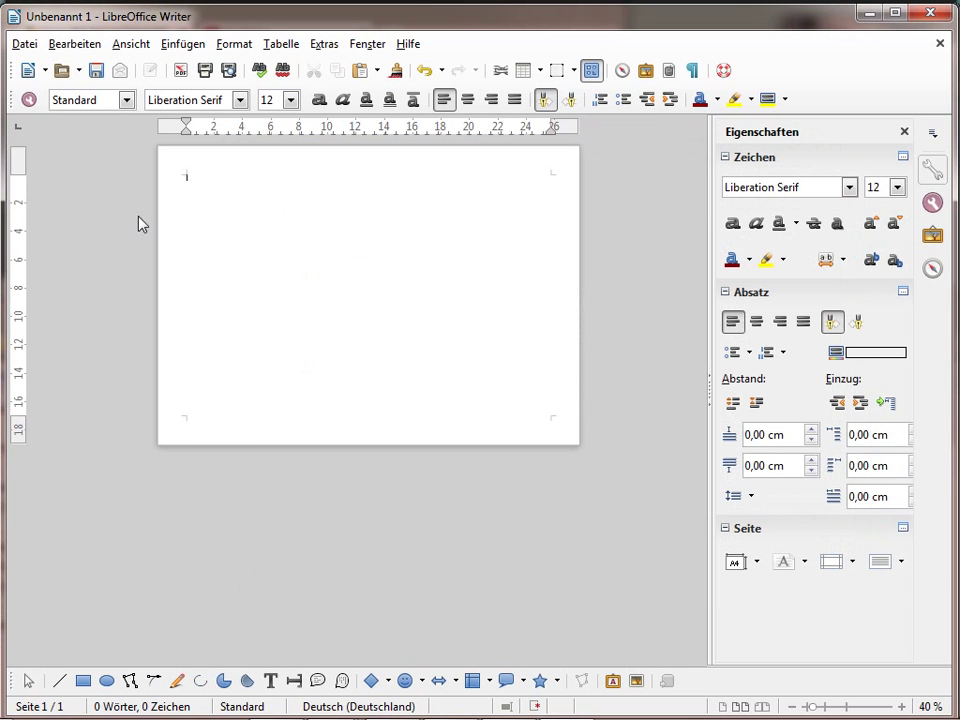
# Step: Reopen the Standard page style settings and examine the style's name and follow-on style under Verwalten
pyautogui.click(230, 48)
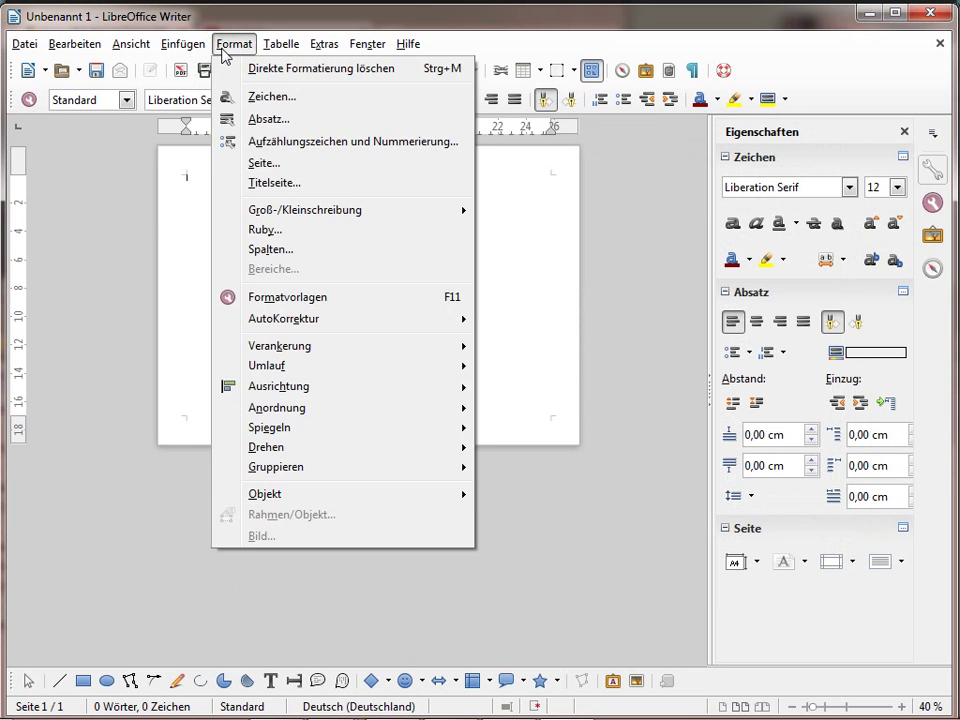
pyautogui.click(258, 164)
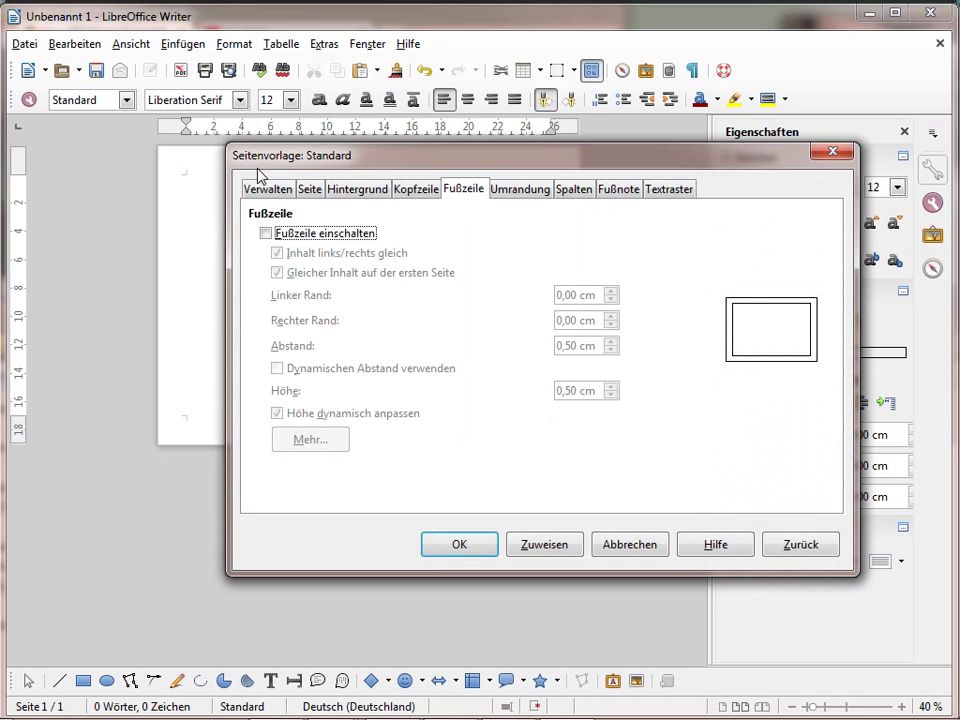
pyautogui.moveTo(425, 162); pyautogui.dragTo(288, 139)
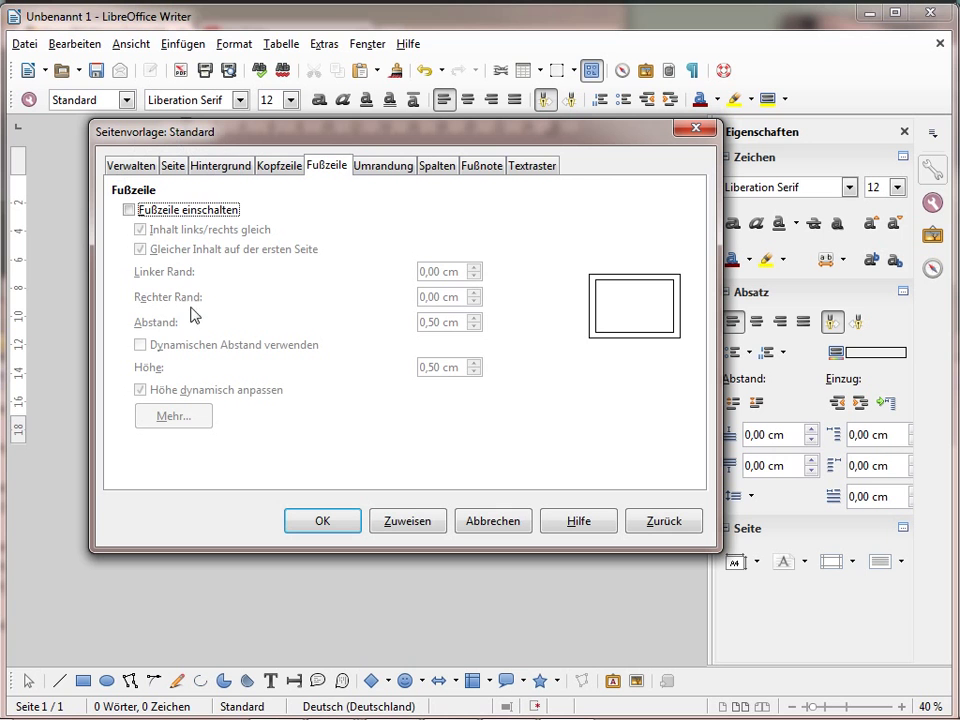
pyautogui.click(125, 172)
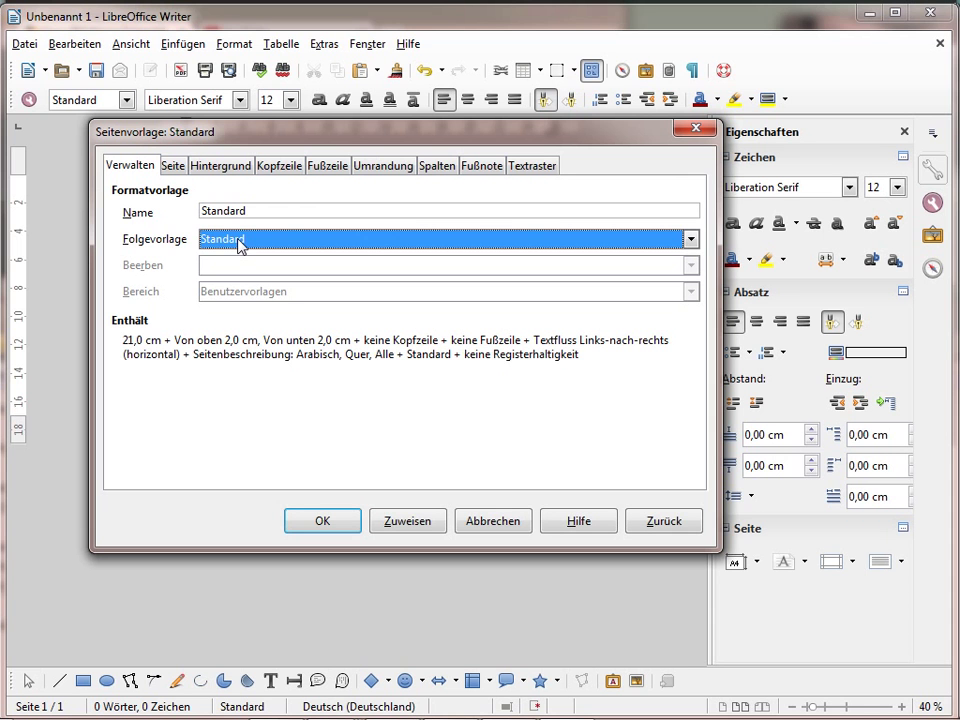
# Step: Examine the paper formats and page layout options of the Standard page style without changing them
pyautogui.click(173, 166)
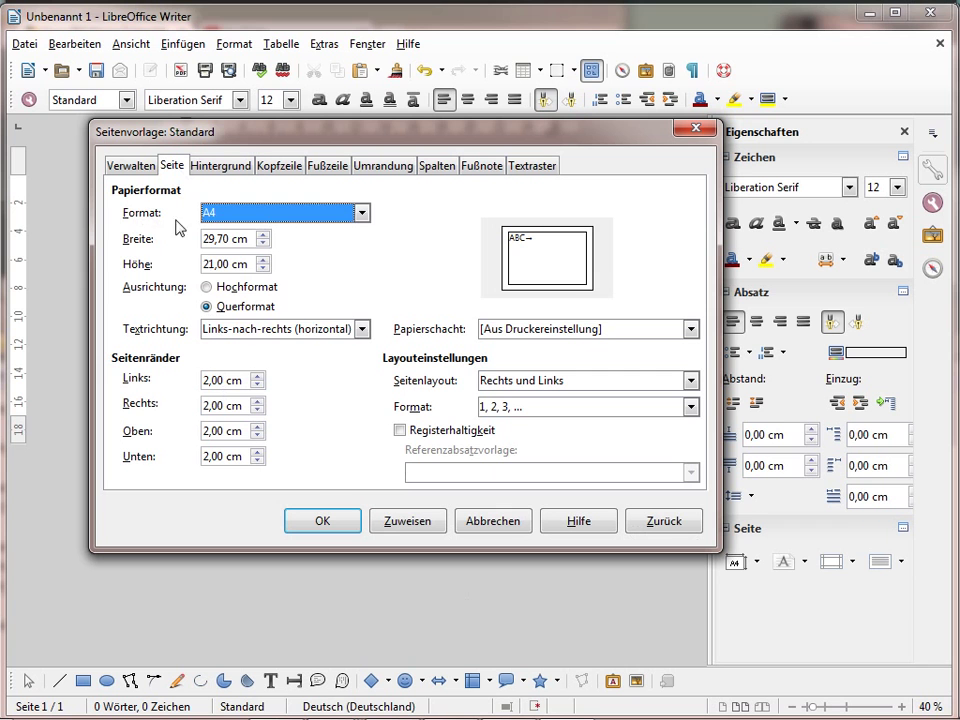
pyautogui.click(366, 214)
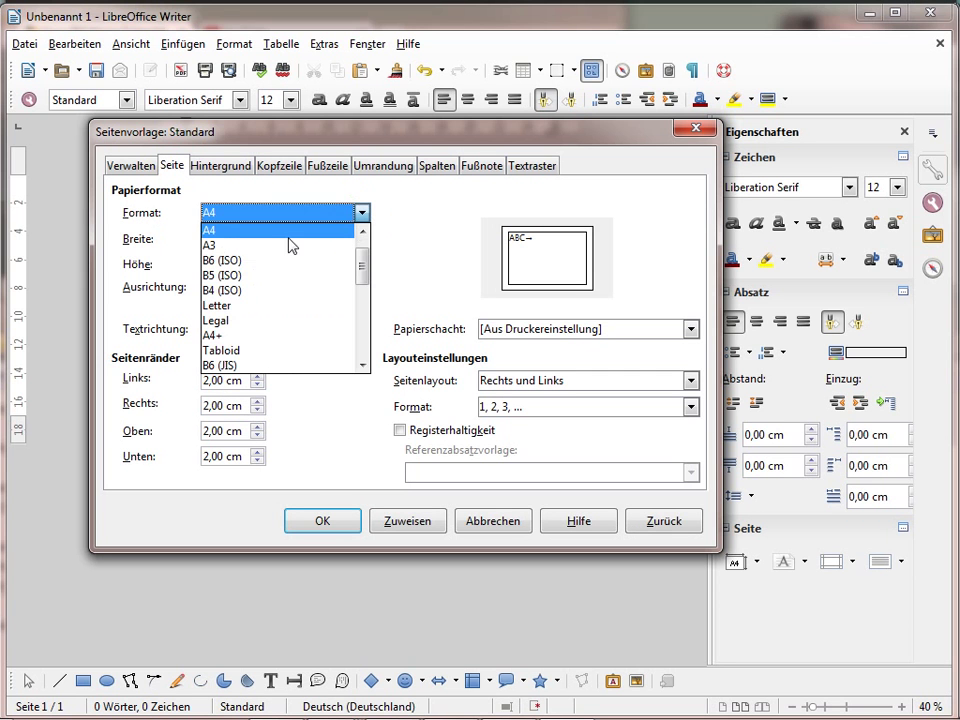
pyautogui.click(416, 243)
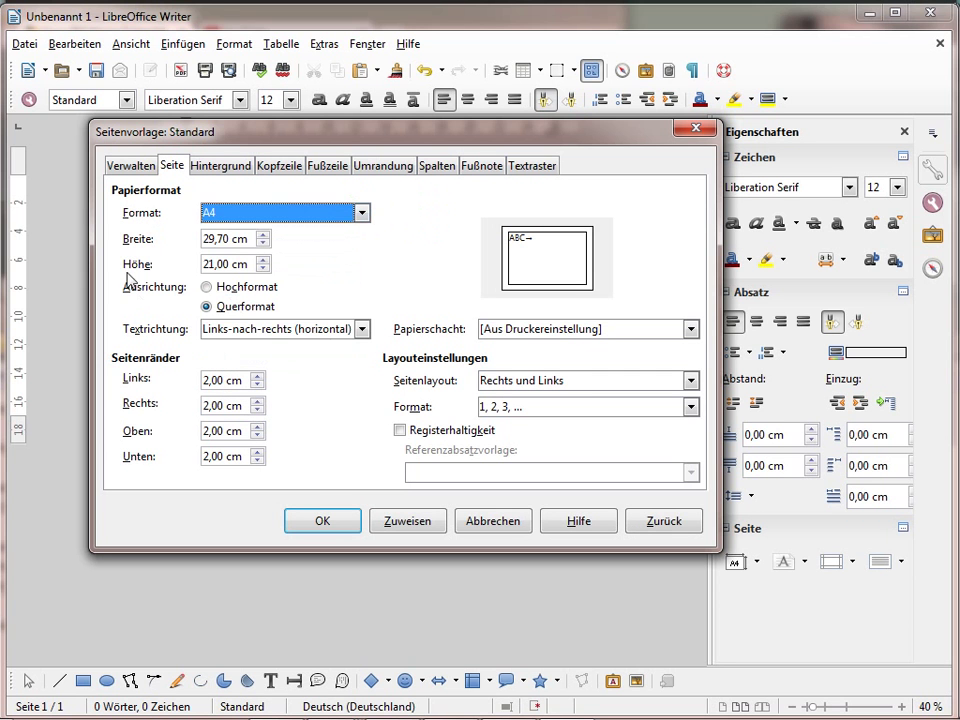
pyautogui.click(362, 213)
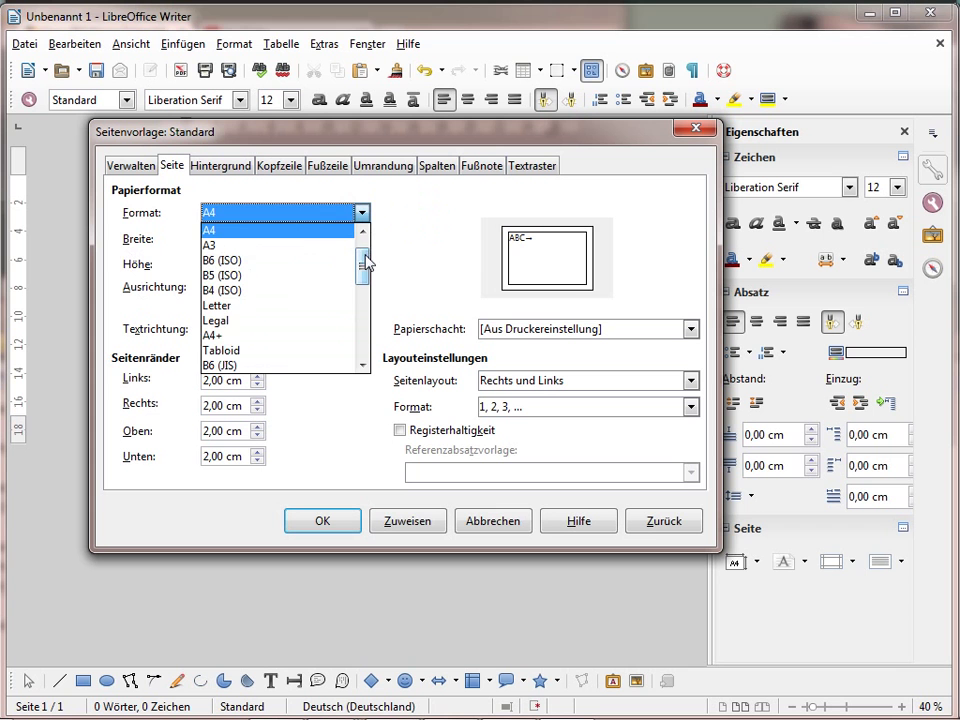
pyautogui.moveTo(364, 257); pyautogui.dragTo(370, 291)
pyautogui.click(368, 291)
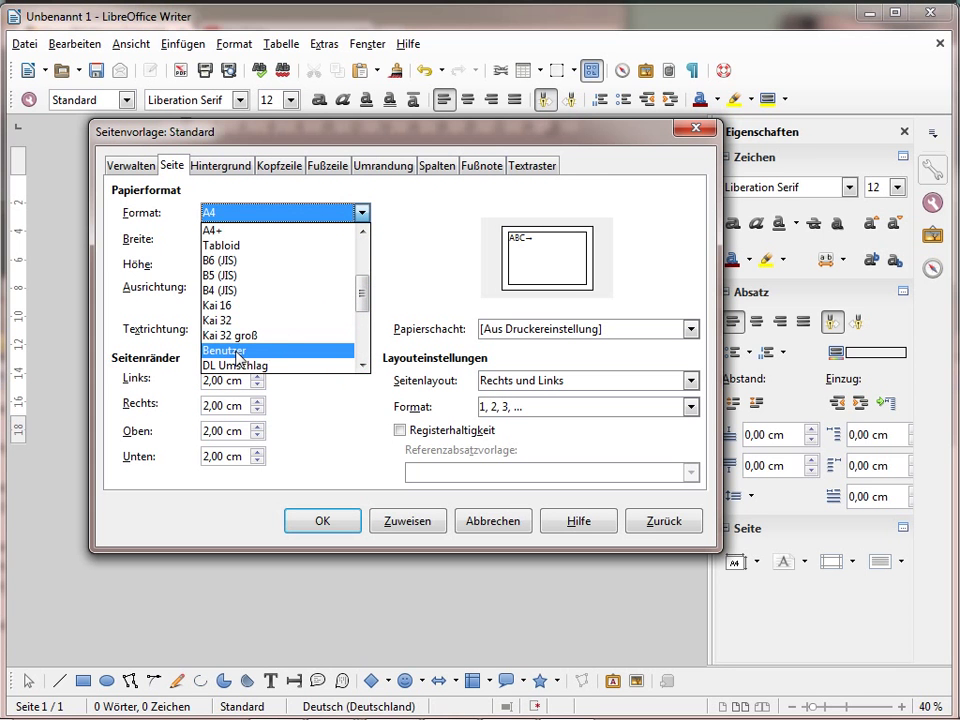
pyautogui.click(405, 265)
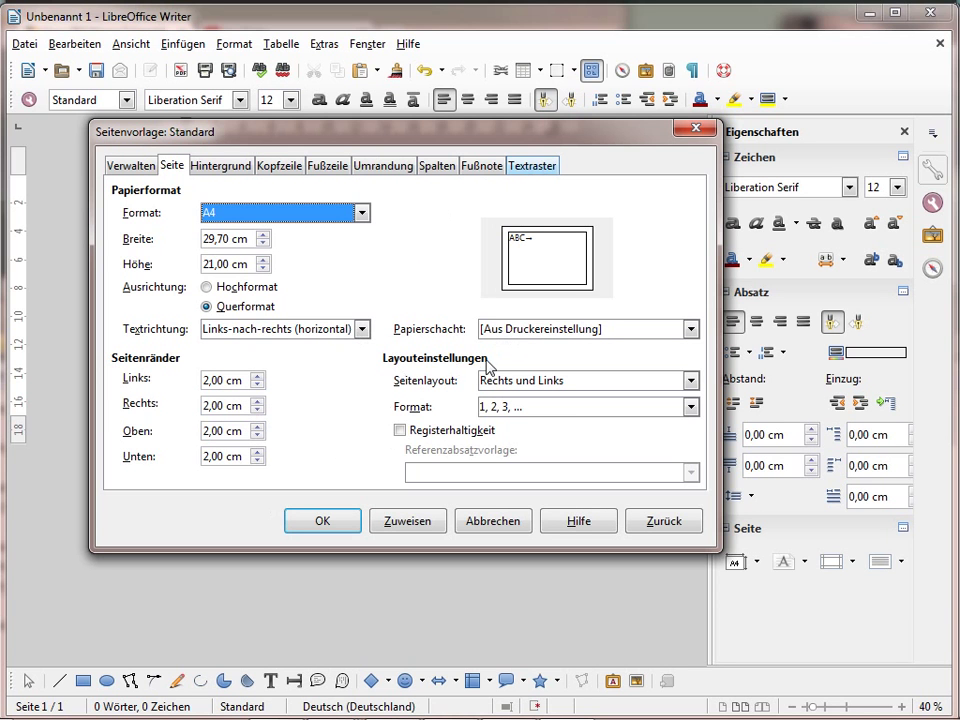
pyautogui.click(518, 386)
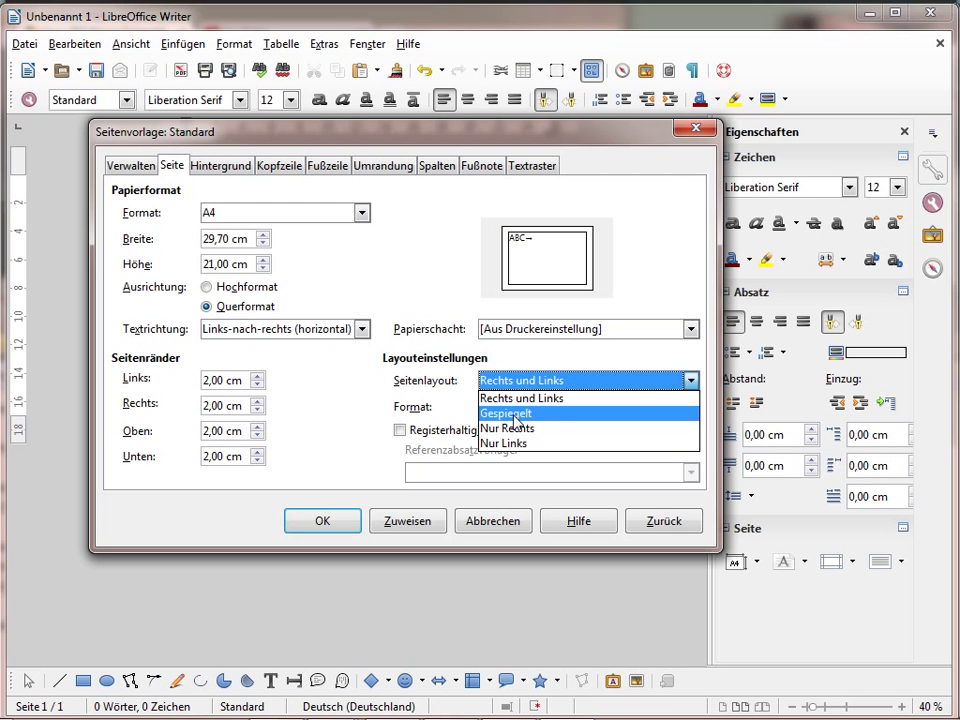
pyautogui.click(354, 439)
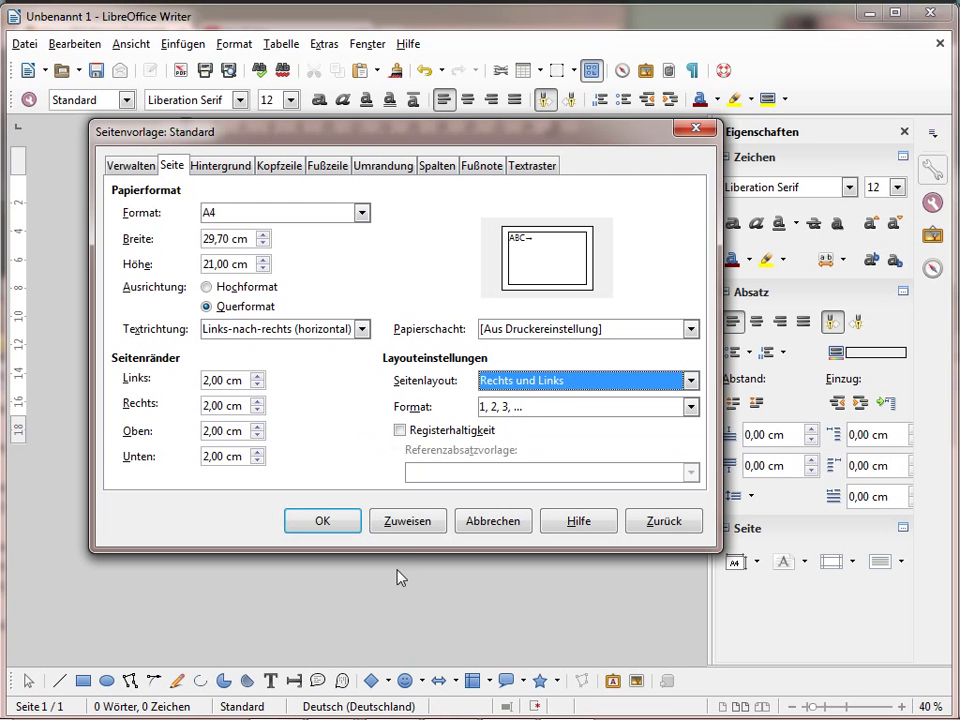
# Step: Examine the page style's background, header and footer options, briefly enabling the footer and disabling it again
pyautogui.click(218, 167)
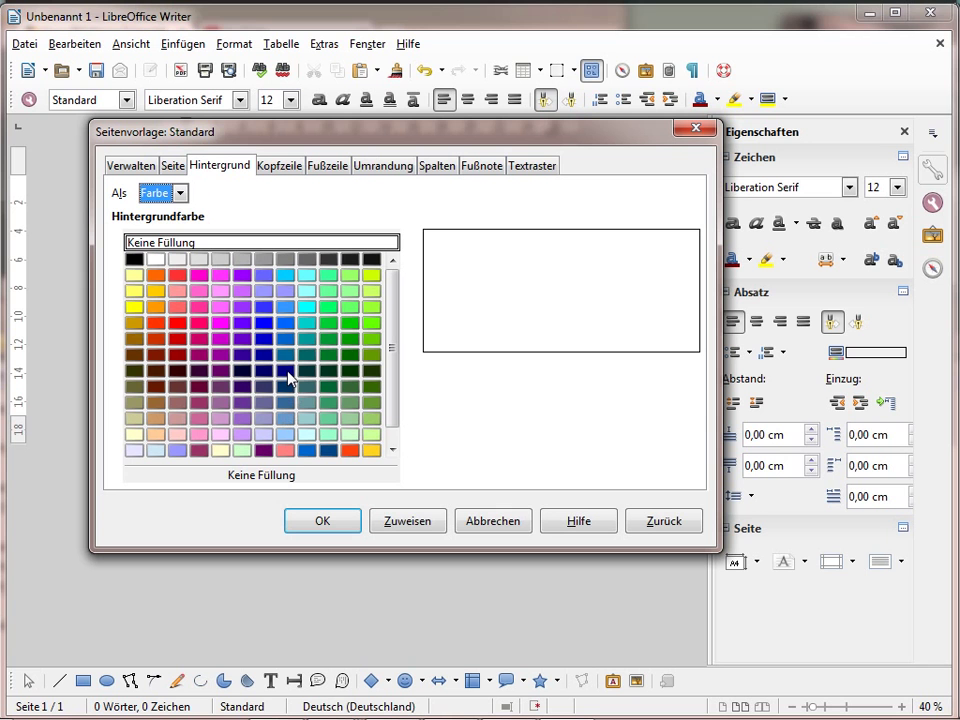
pyautogui.click(280, 167)
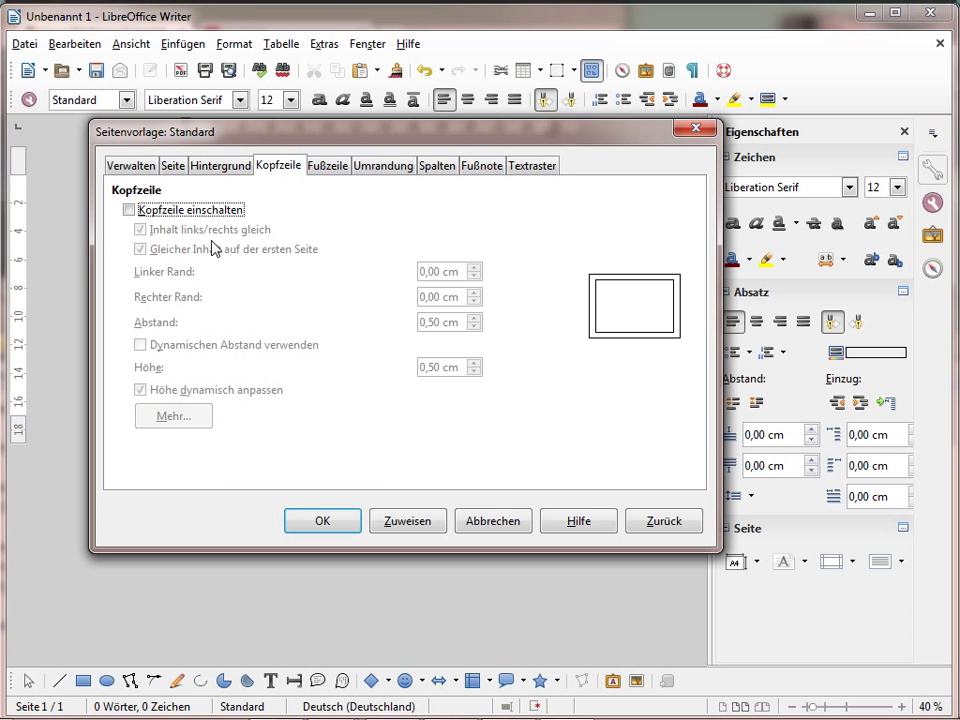
pyautogui.click(329, 172)
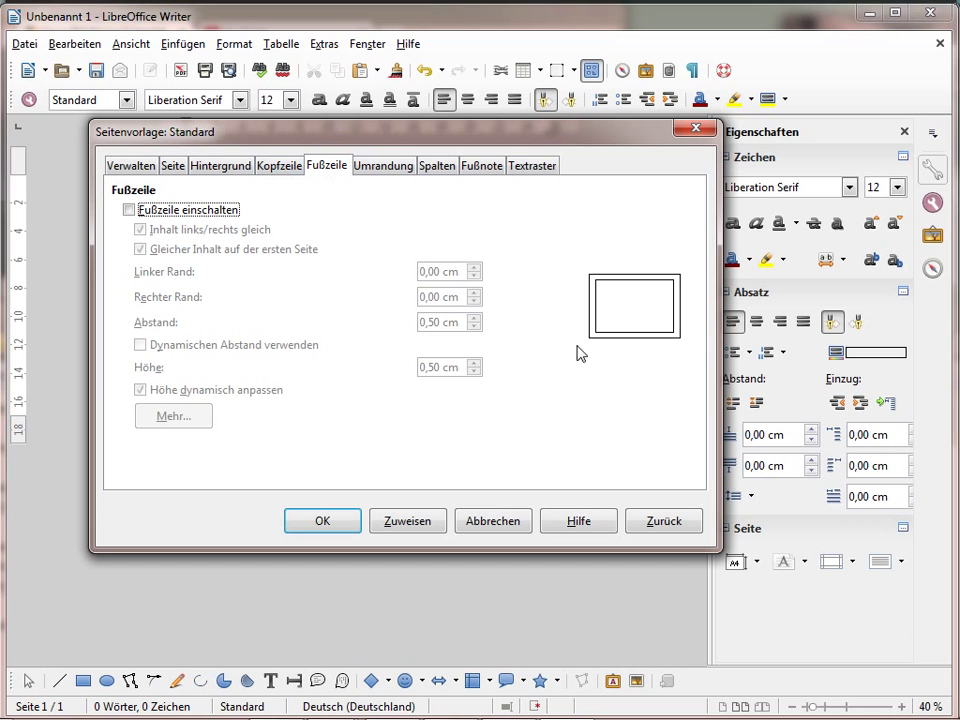
pyautogui.click(207, 215)
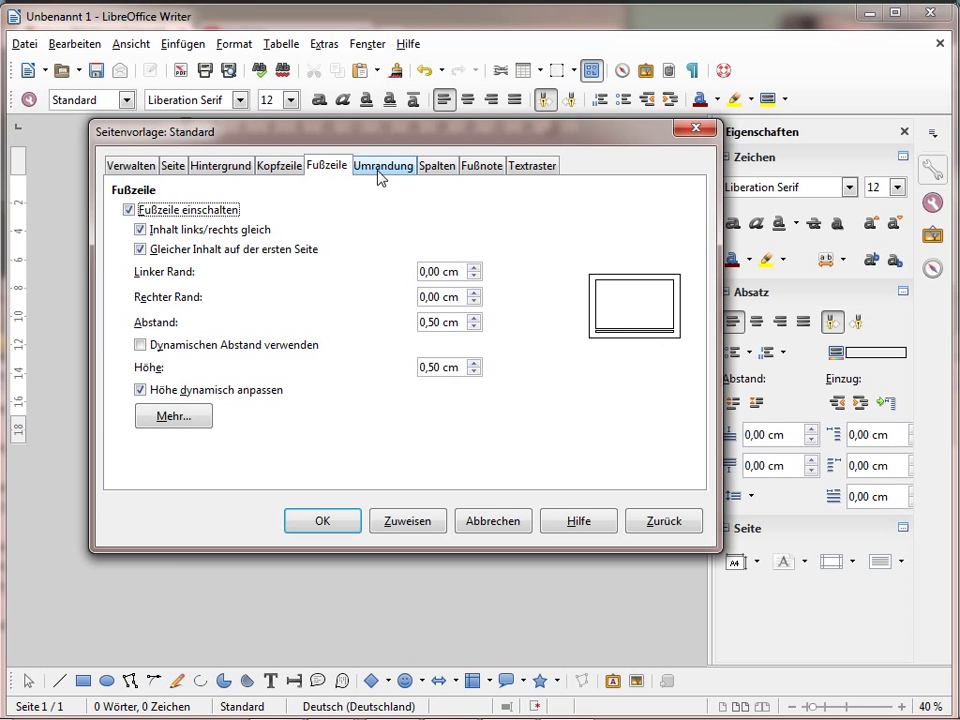
pyautogui.click(129, 210)
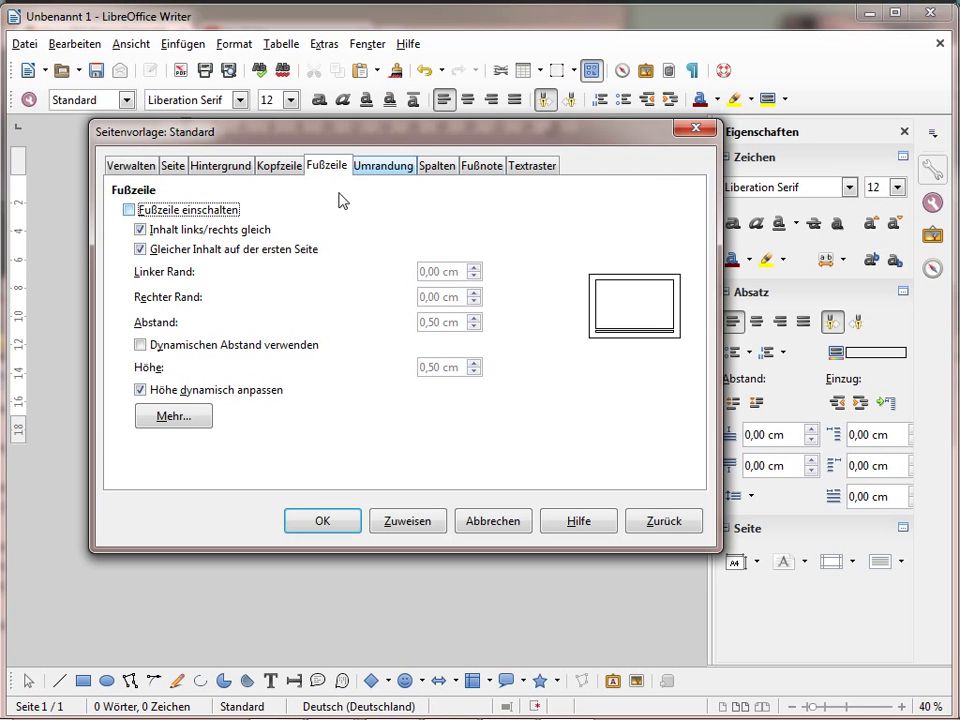
# Step: Give the page border lines on its left and right sides only and add a shadow toward the lower right
pyautogui.click(382, 166)
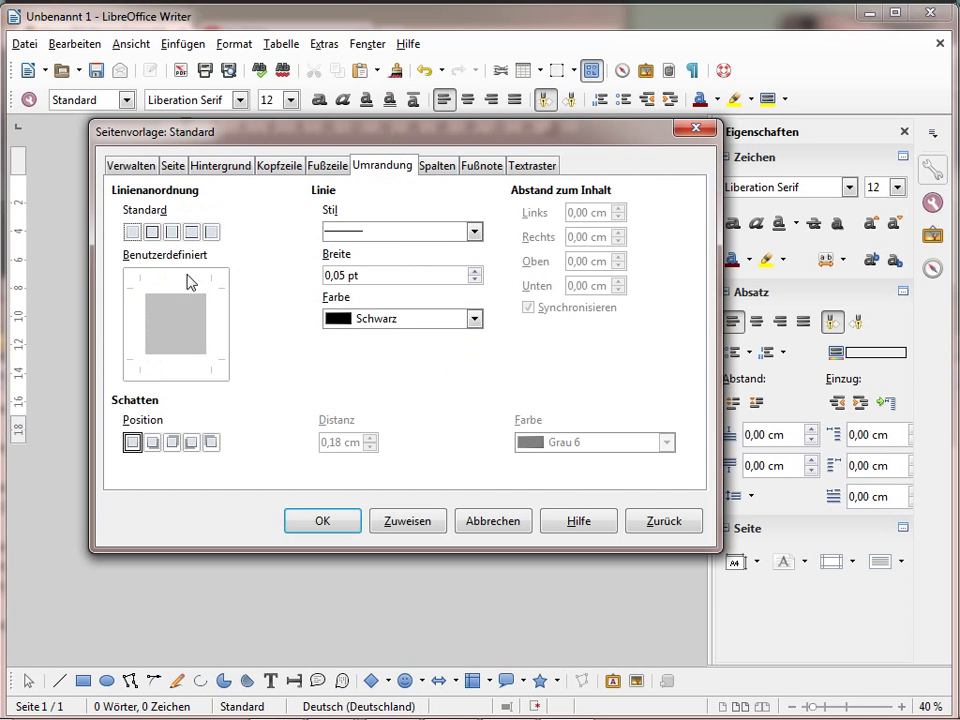
pyautogui.click(172, 232)
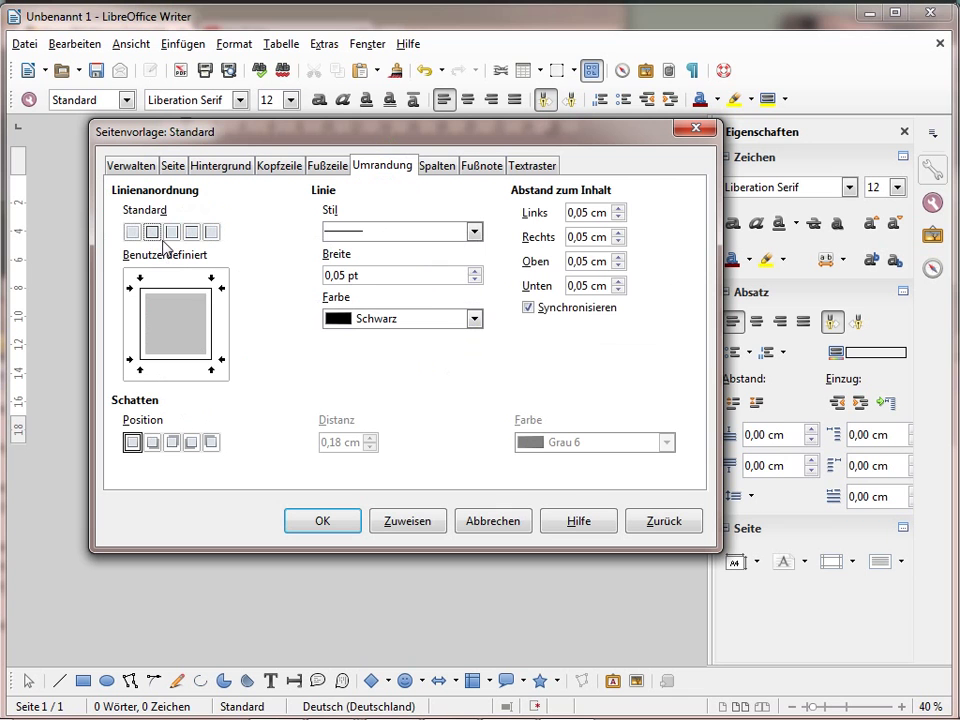
pyautogui.click(172, 232)
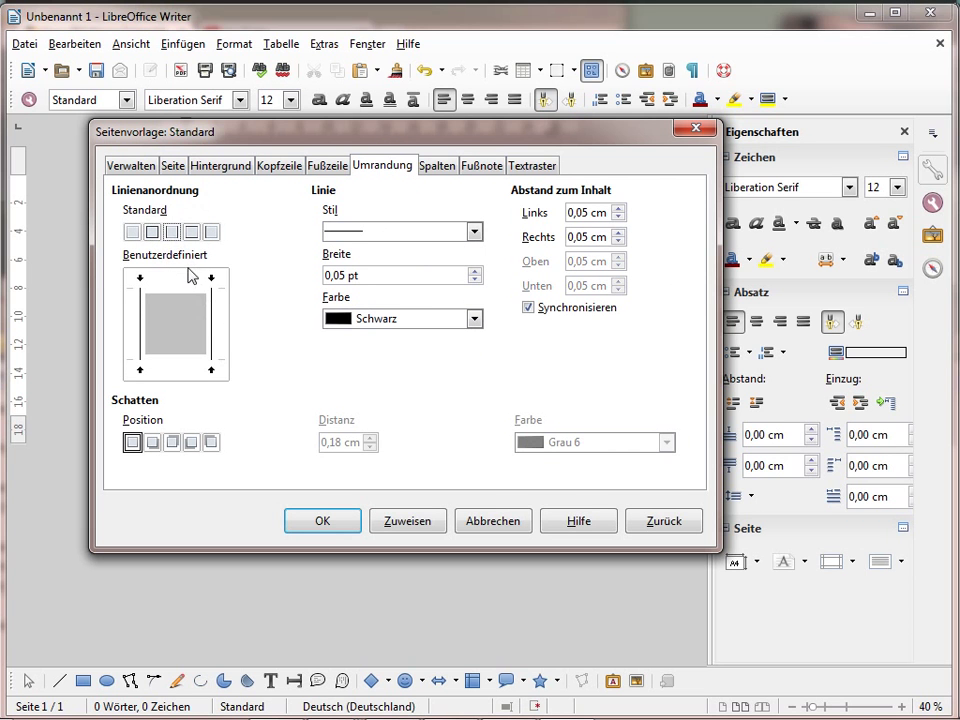
pyautogui.click(178, 363)
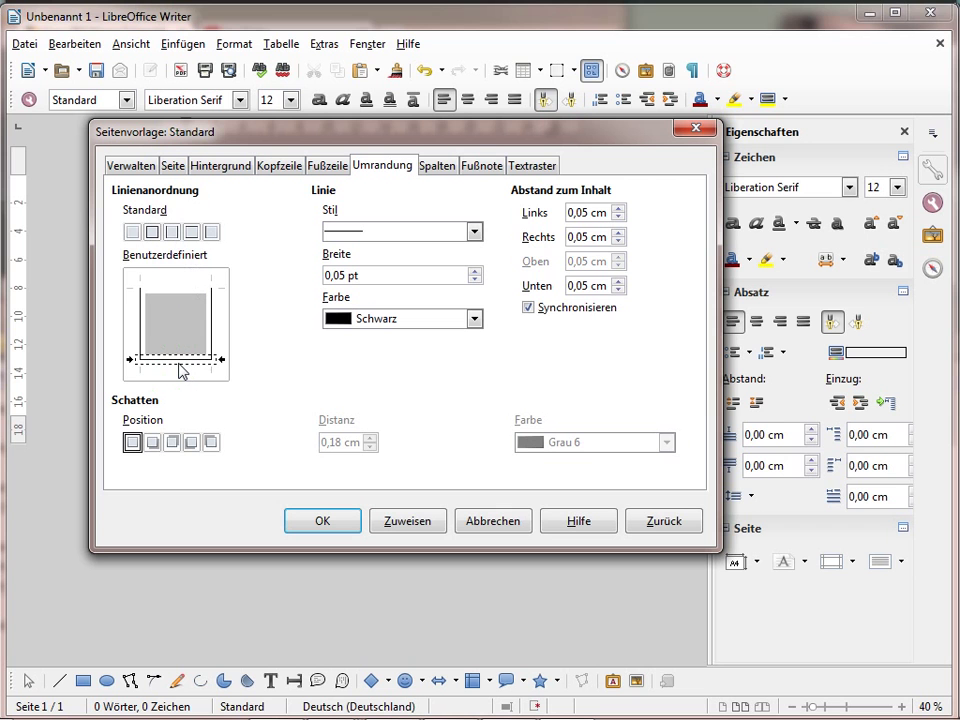
pyautogui.click(178, 367)
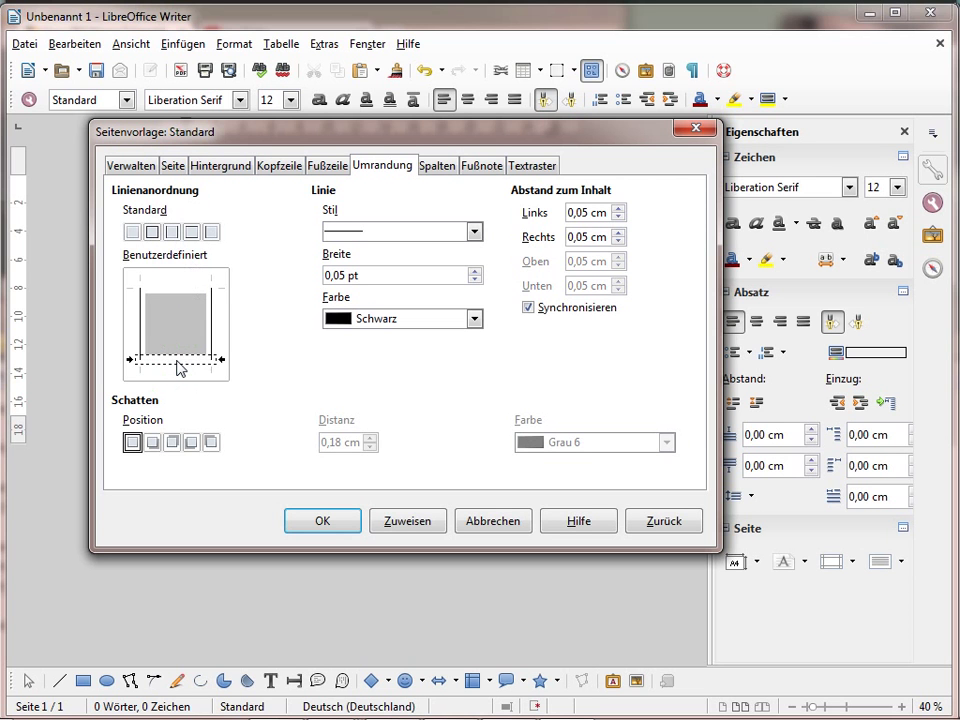
pyautogui.click(180, 366)
pyautogui.click(180, 367)
pyautogui.click(211, 325)
pyautogui.click(152, 442)
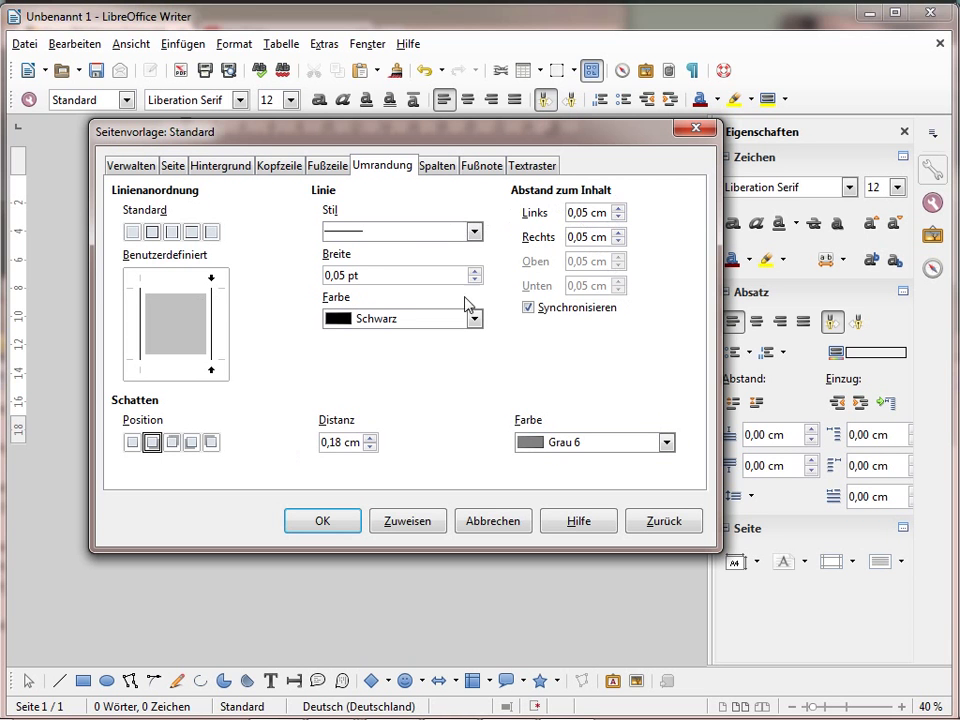
# Step: Set the border's spacing to contents to 0,60 cm on the left and, with synchronisation off, 1,10 cm on the right
pyautogui.click(619, 212)
pyautogui.click(619, 212)
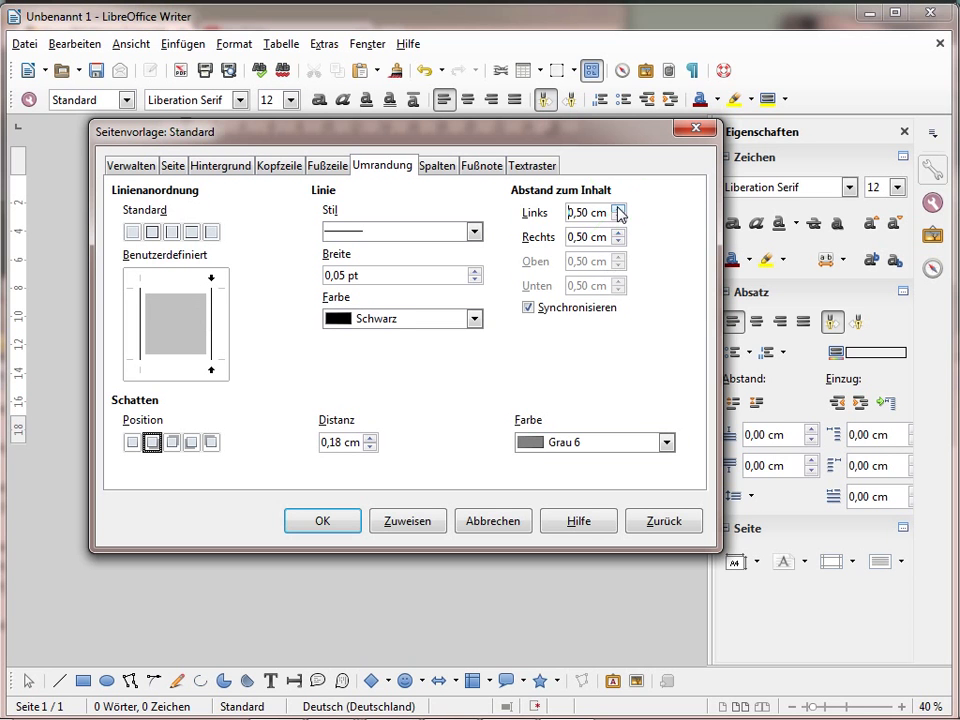
pyautogui.click(619, 212)
pyautogui.click(528, 308)
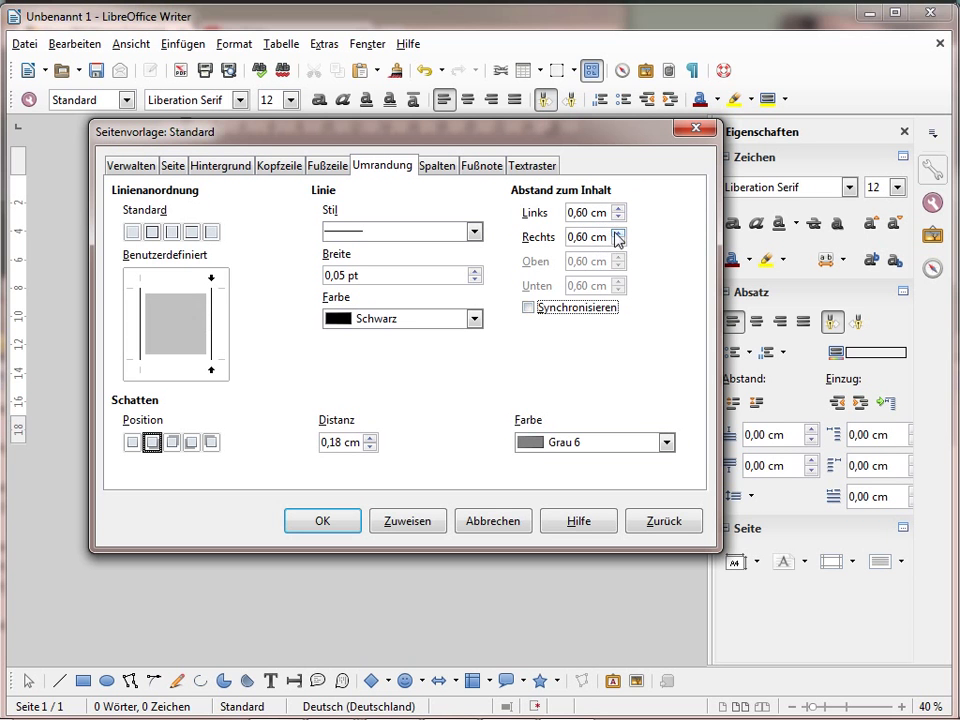
pyautogui.click(618, 232)
pyautogui.click(618, 233)
pyautogui.click(618, 233)
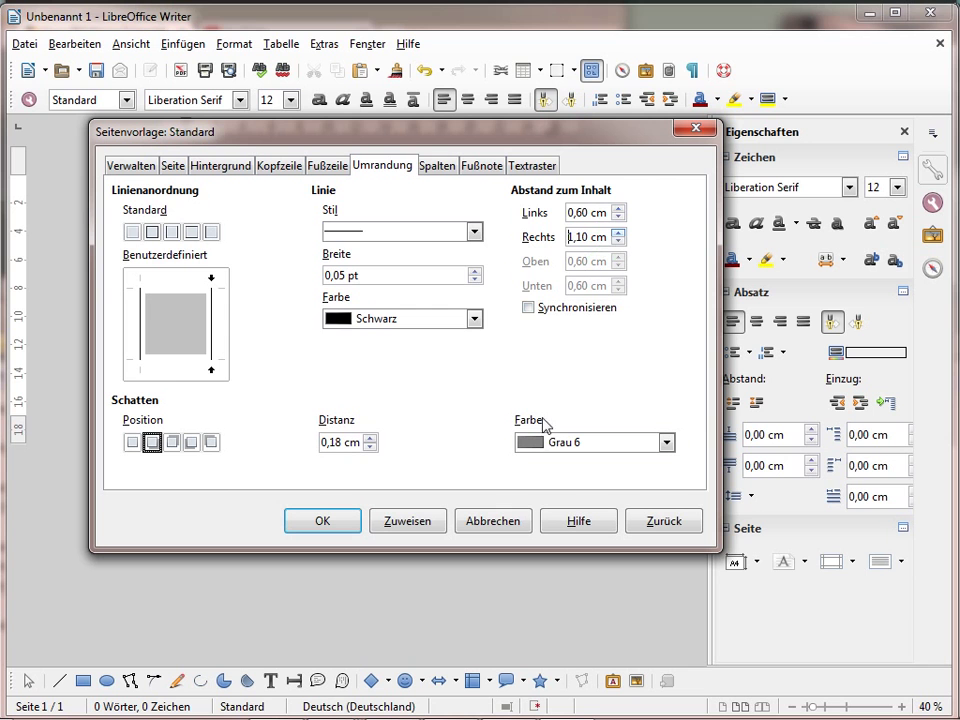
# Step: View the border line styles and colours without changing them, and set the line width to 0,75 pt
pyautogui.click(474, 231)
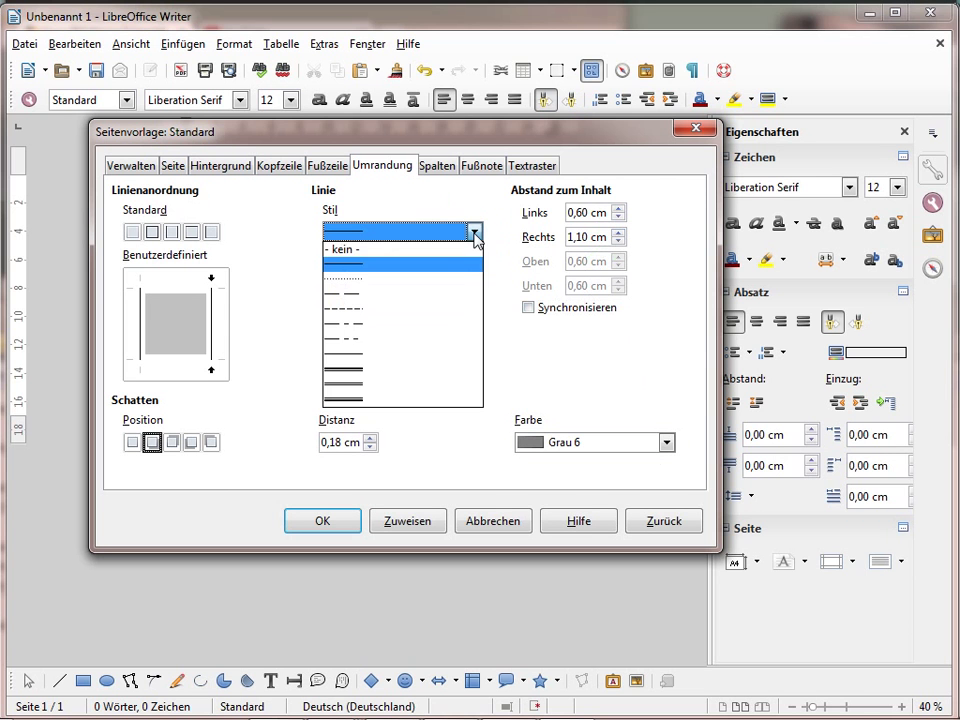
pyautogui.click(474, 231)
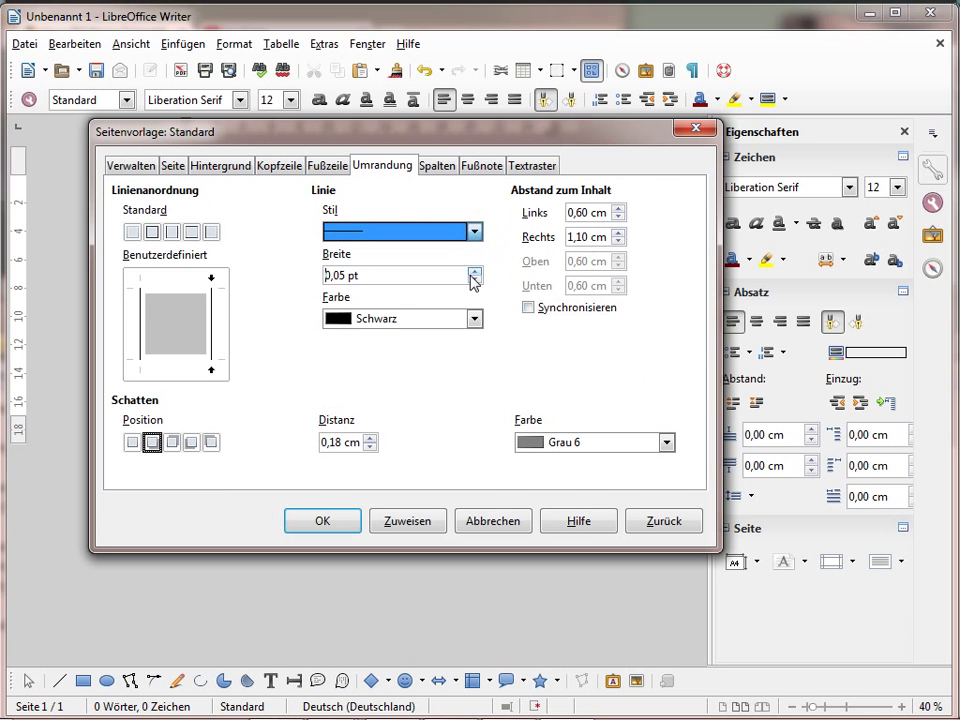
pyautogui.click(474, 271)
pyautogui.click(474, 276)
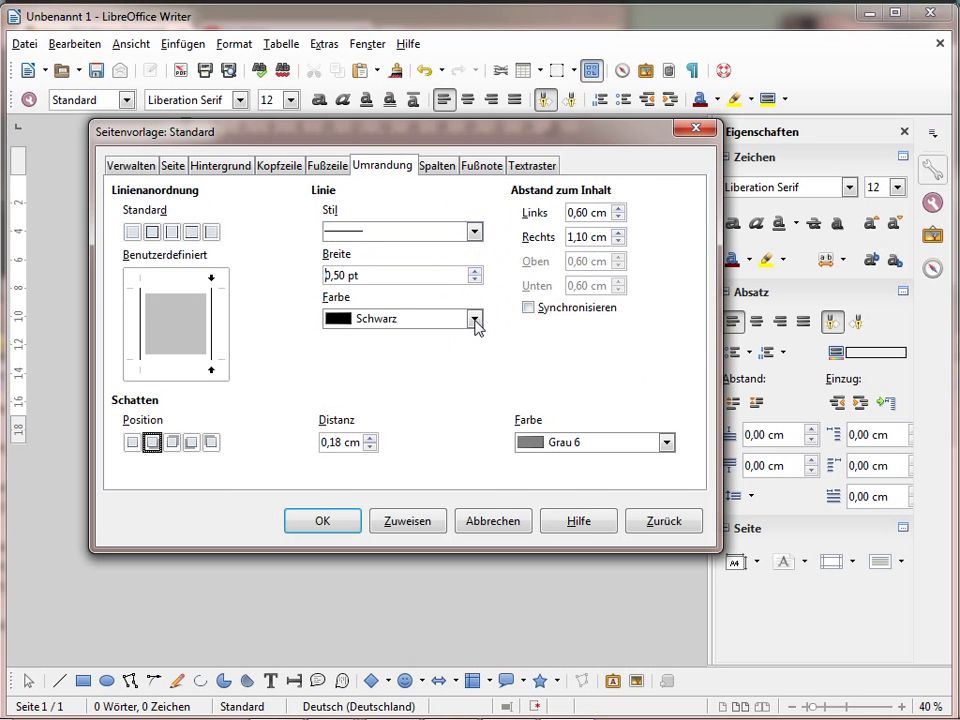
pyautogui.click(476, 319)
pyautogui.click(476, 320)
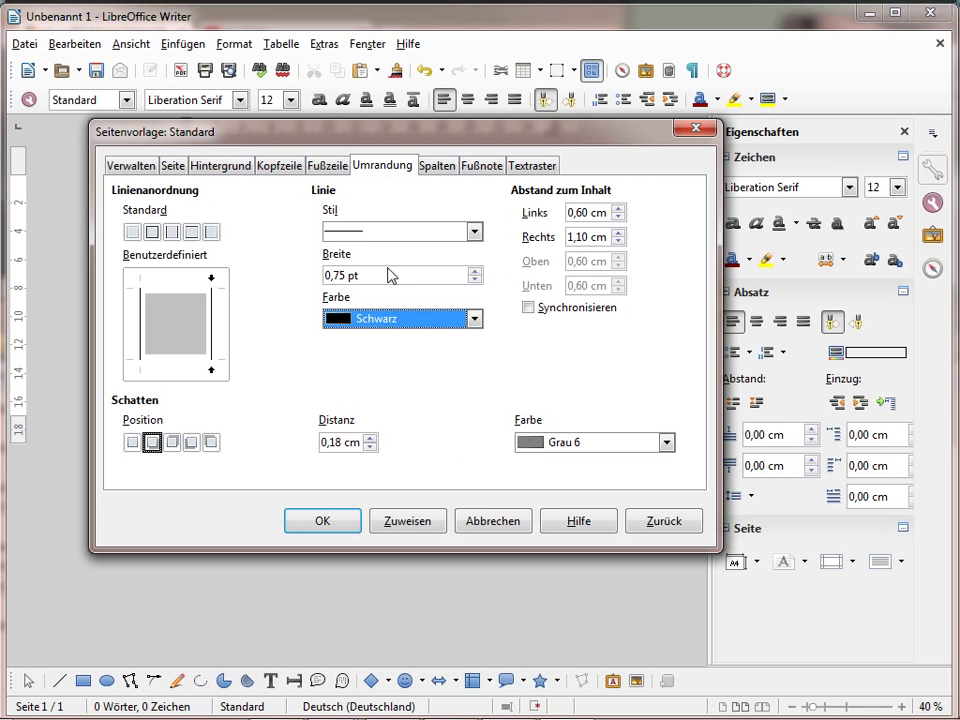
# Step: Divide the page into 3 columns with a spacing of 2,00 cm and automatic width
pyautogui.click(434, 167)
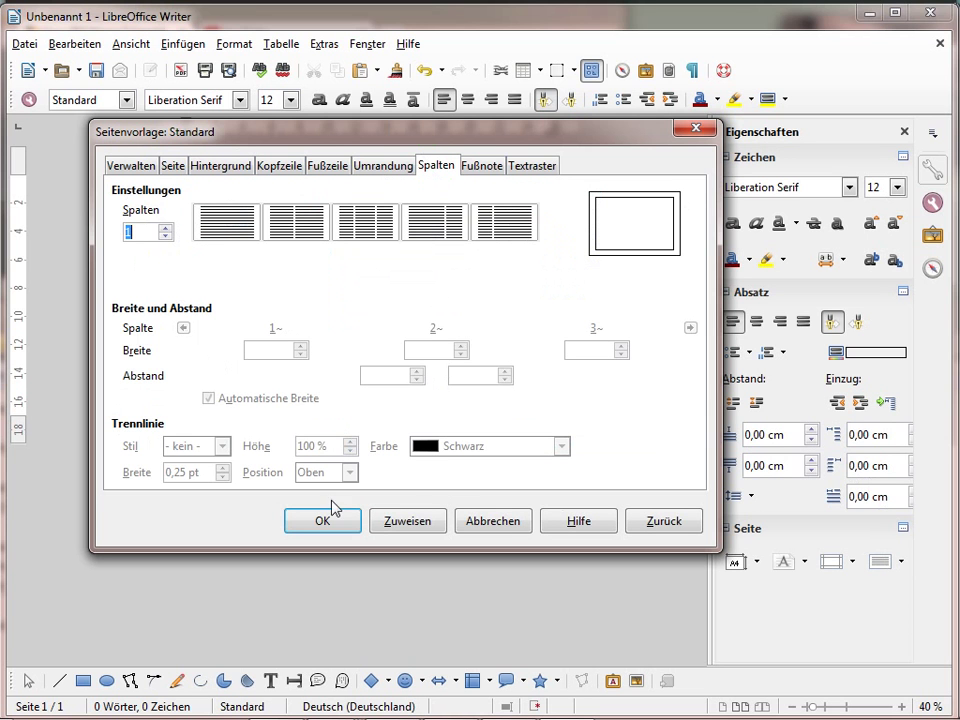
pyautogui.click(165, 229)
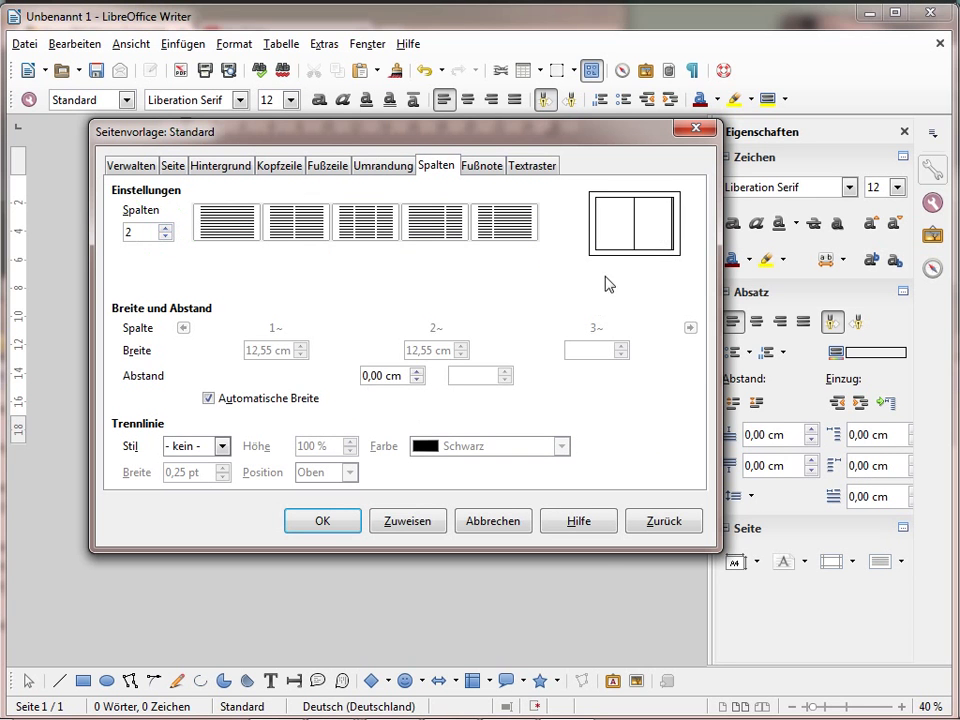
pyautogui.press('Up')
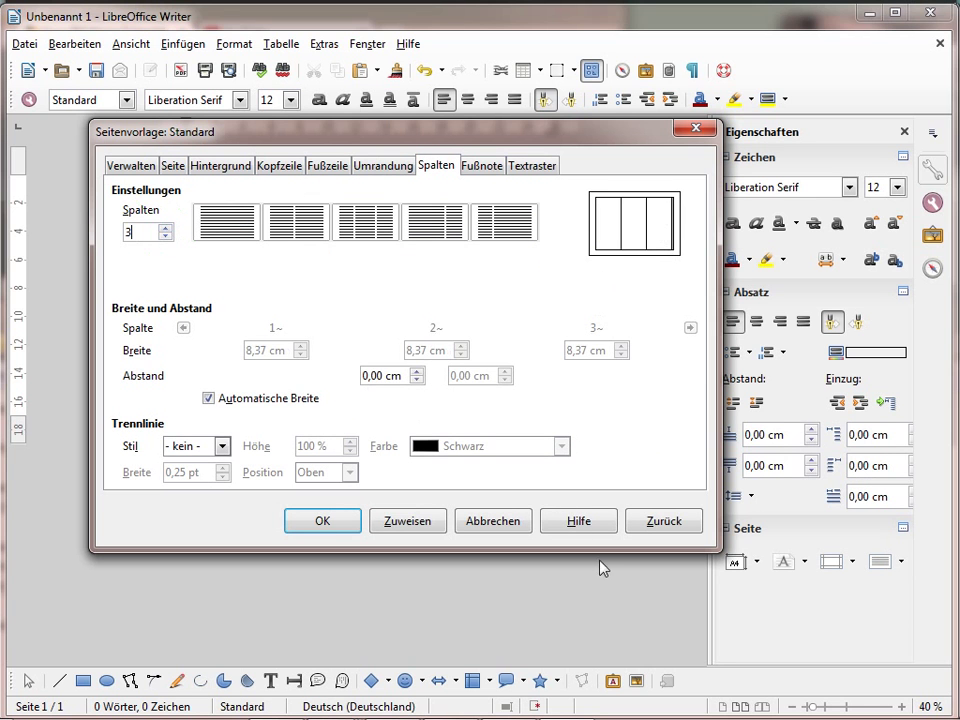
pyautogui.click(417, 373)
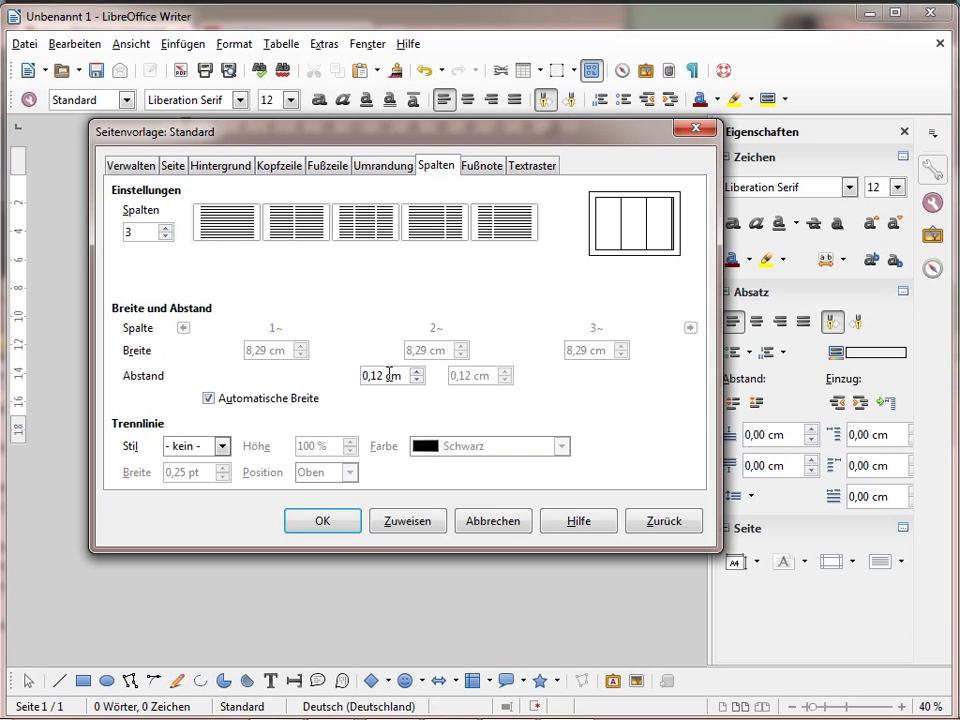
pyautogui.moveTo(387, 375); pyautogui.dragTo(289, 386)
pyautogui.write('2')
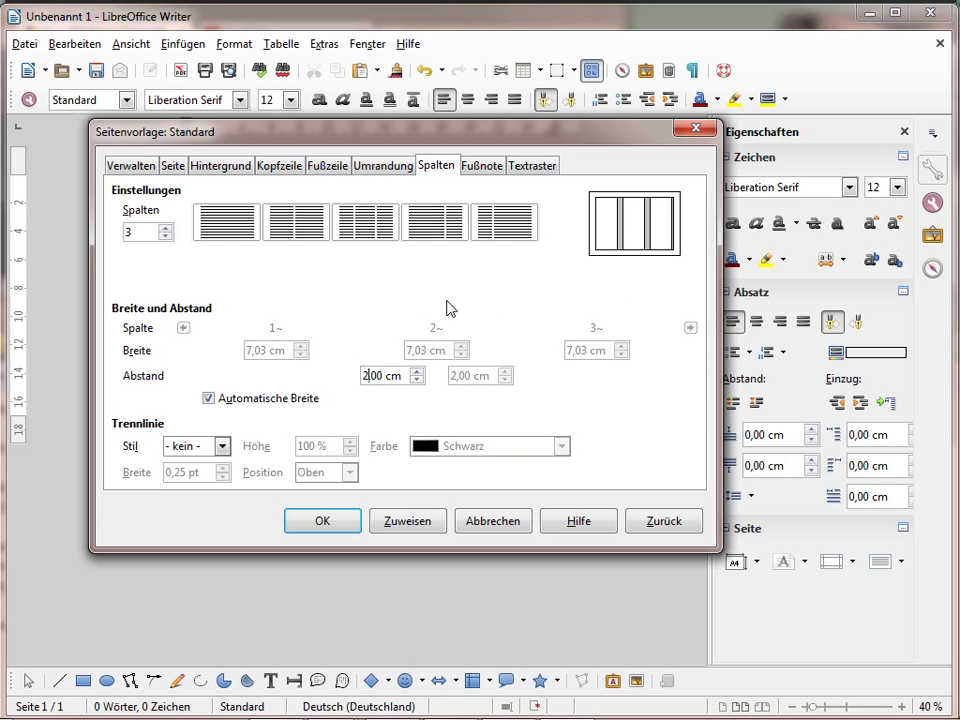
# Step: Glance at the text grid and footnote settings, and set all four page margins to 1,00 cm
pyautogui.click(535, 168)
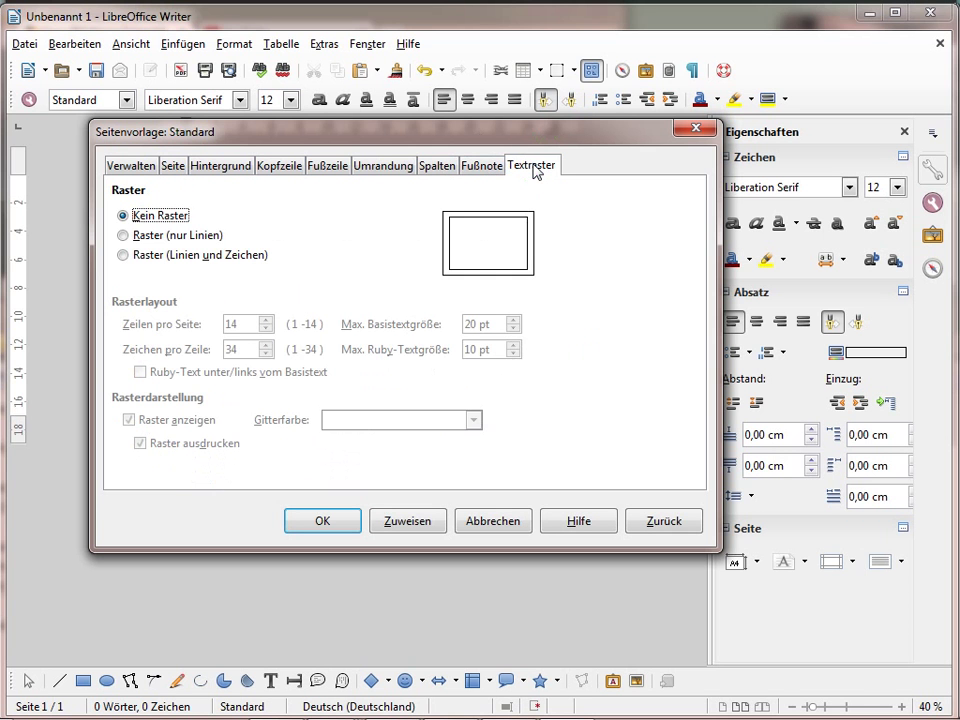
pyautogui.click(481, 170)
pyautogui.click(172, 166)
pyautogui.click(228, 380)
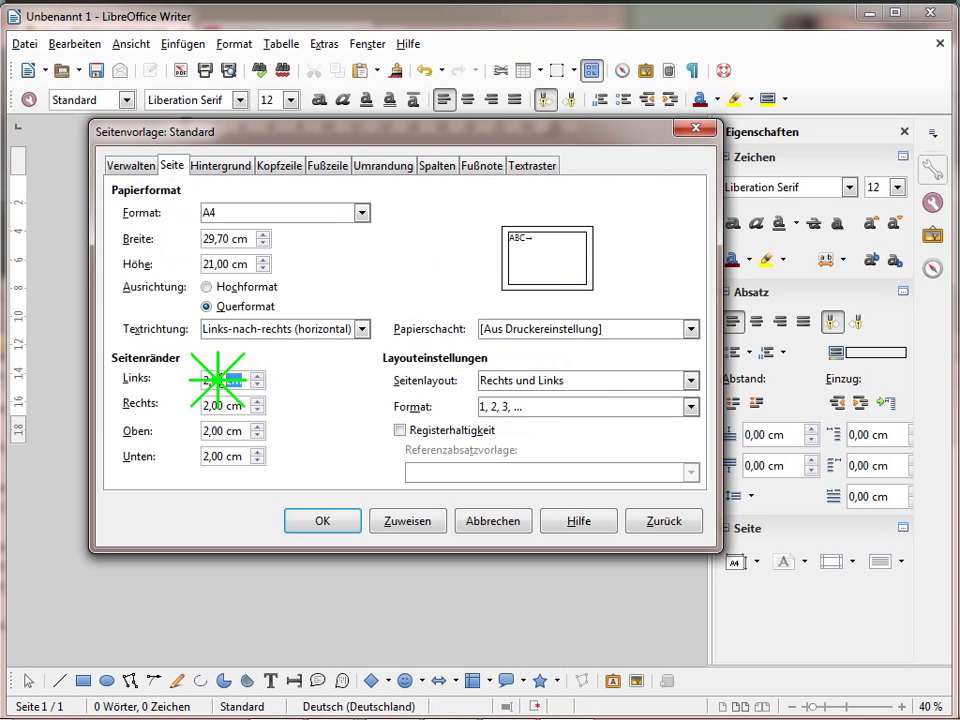
pyautogui.write('1')
pyautogui.press('Tab')
pyautogui.write('1')
pyautogui.press('Tab')
pyautogui.write('1')
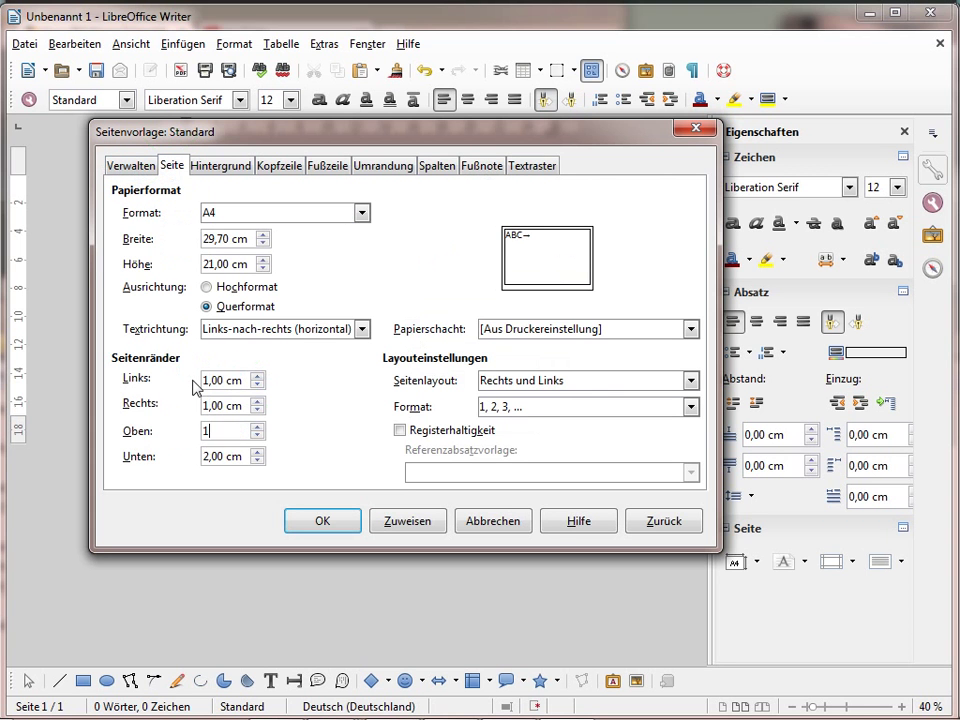
pyautogui.press('Tab')
pyautogui.write('1')
pyautogui.press('Tab')
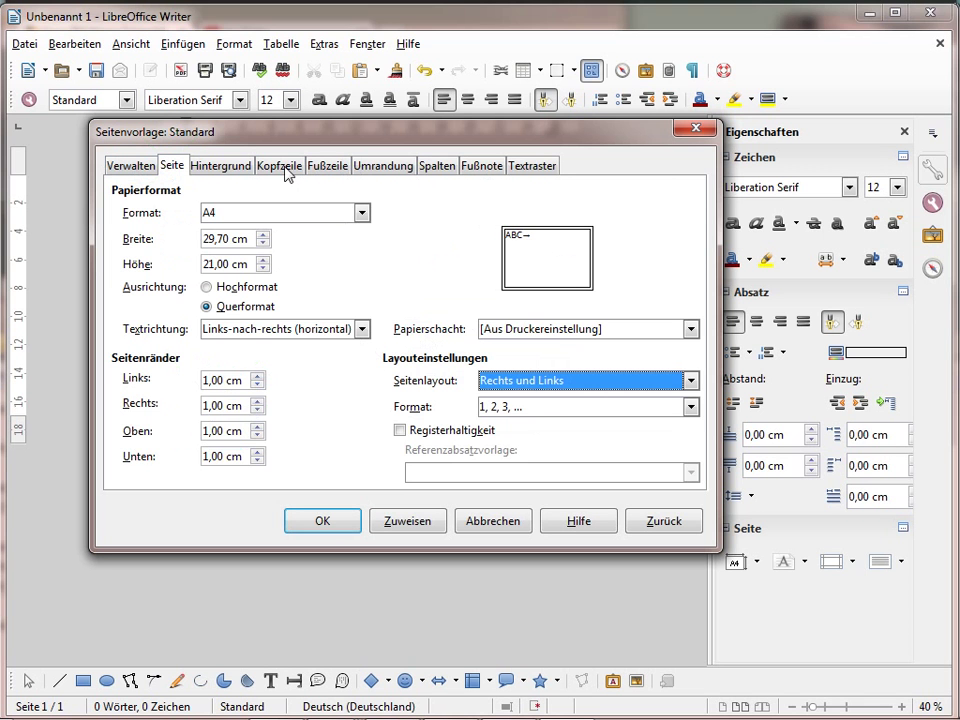
# Step: Check the column preview, apply the page style settings and turn on the display of formatting marks
pyautogui.click(428, 170)
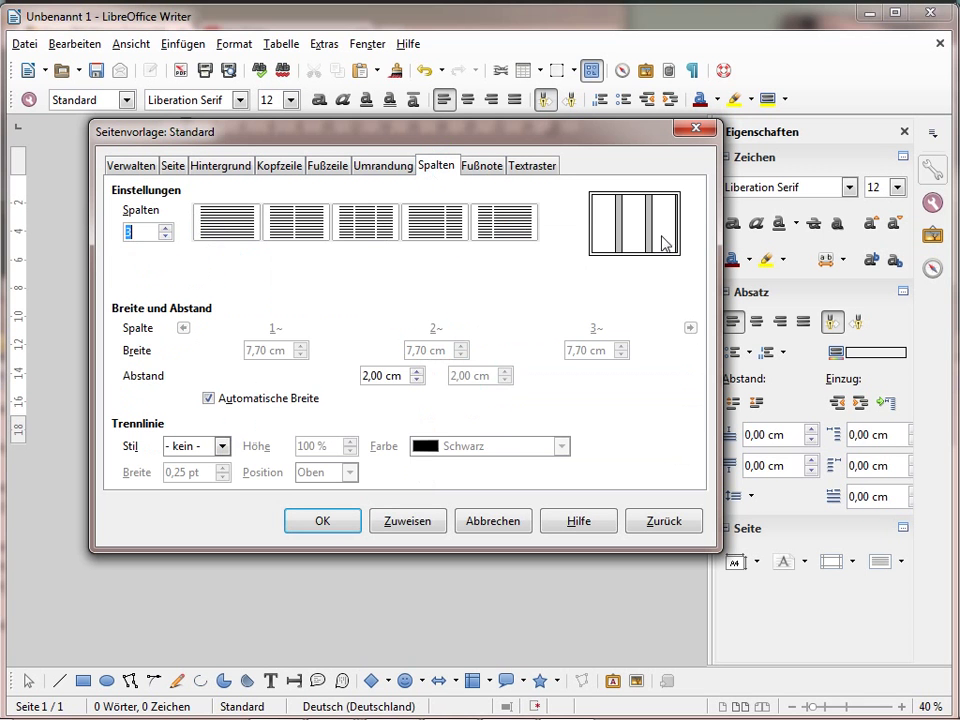
pyautogui.click(317, 522)
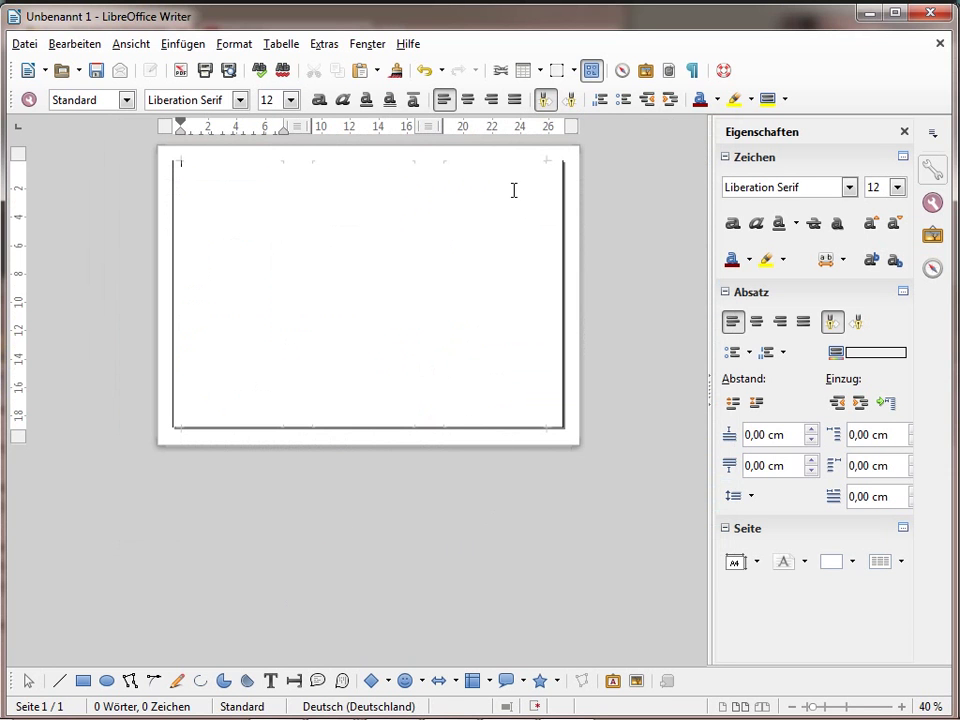
pyautogui.click(692, 71)
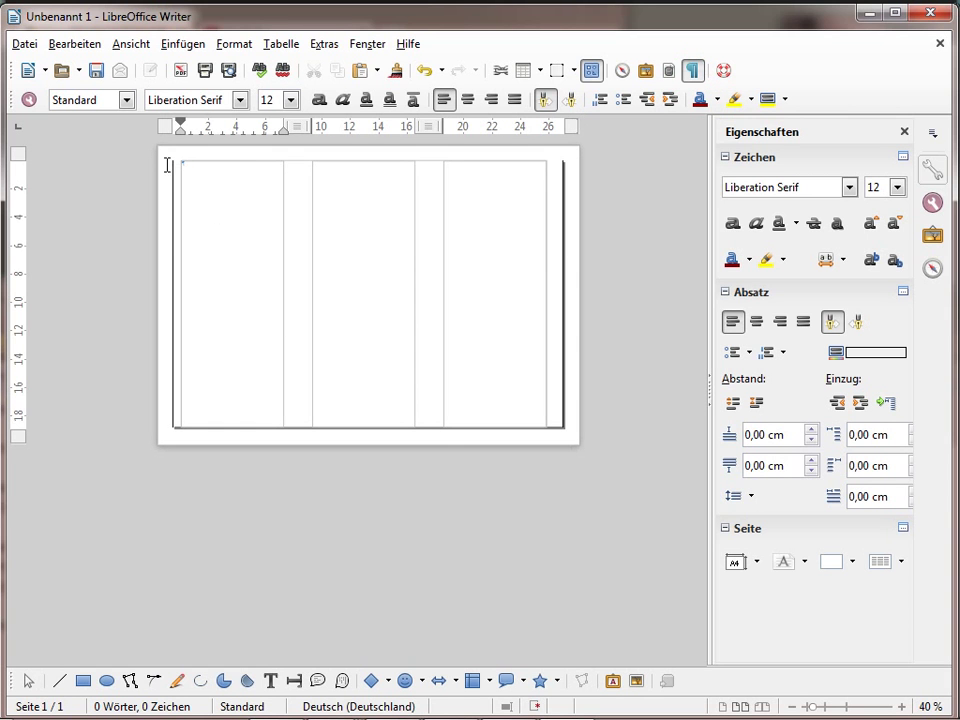
# Step: Reopen the Standard page style settings and remove both the border lines and the shadow from the page
pyautogui.rightClick(360, 241)
pyautogui.click(427, 439)
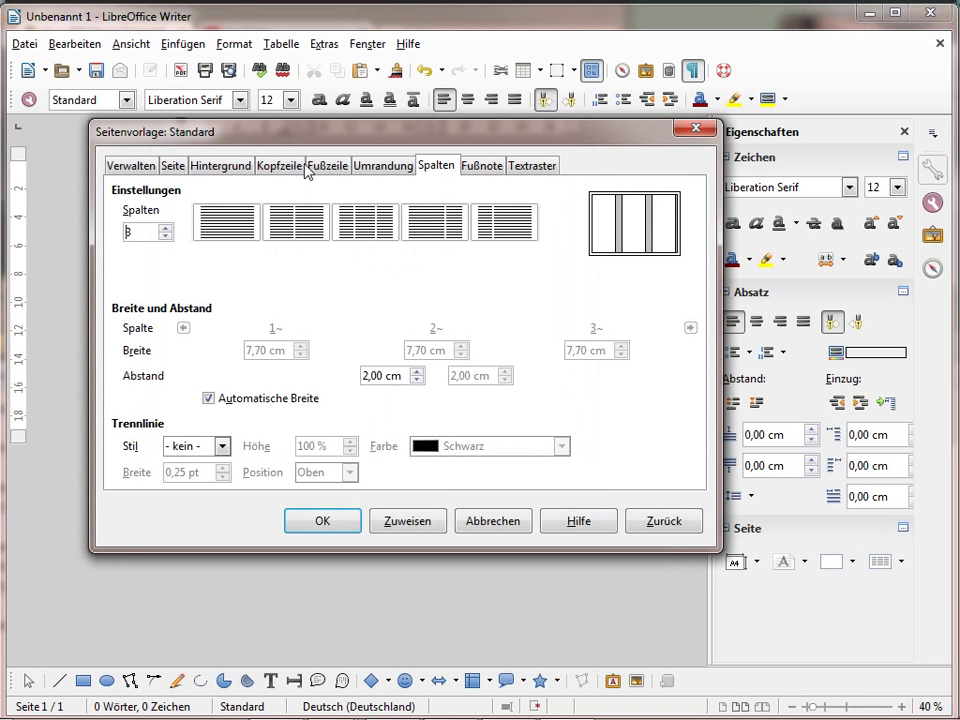
pyautogui.click(408, 172)
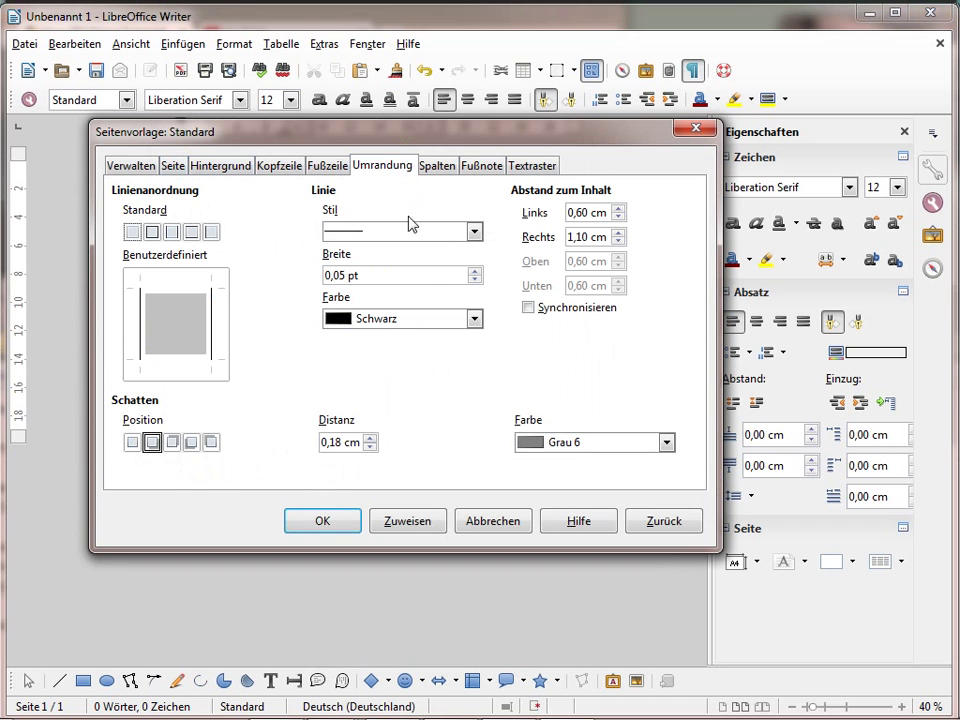
pyautogui.click(133, 232)
pyautogui.click(133, 442)
pyautogui.click(332, 522)
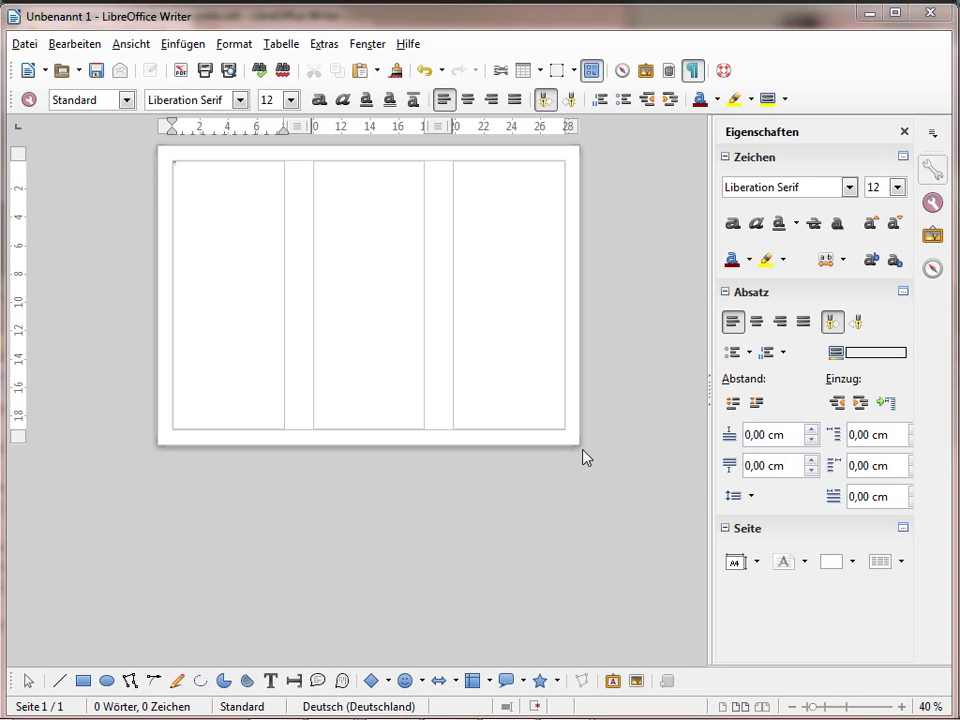
# Step: Switch to the open document "Seitenvorlagen -verschiedene Beispiele.odt"
pyautogui.hotkey('alt', 'Tab')
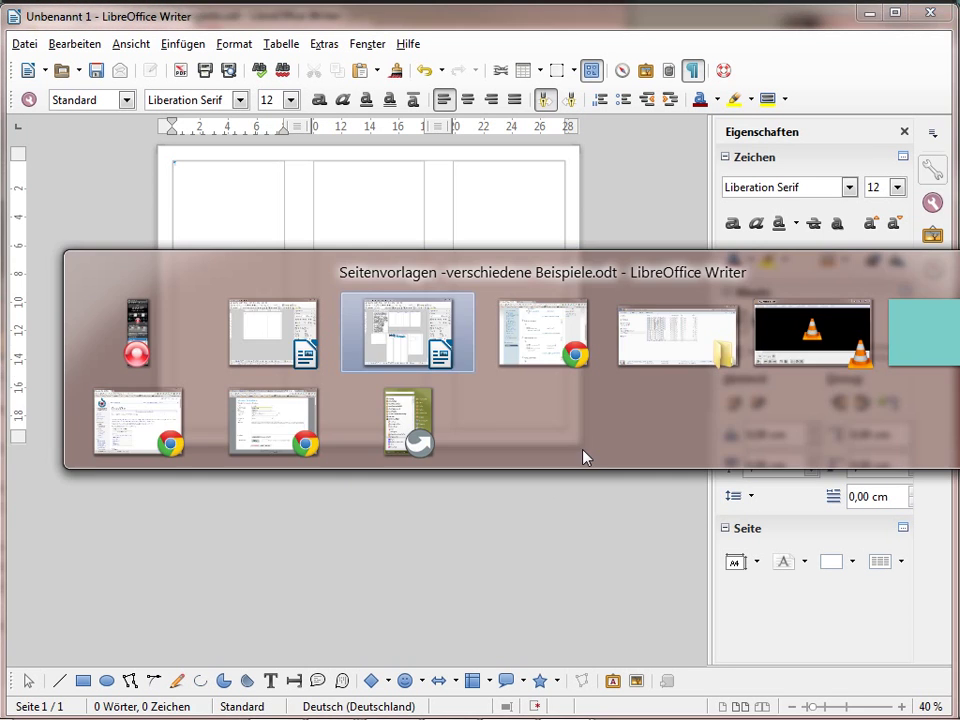